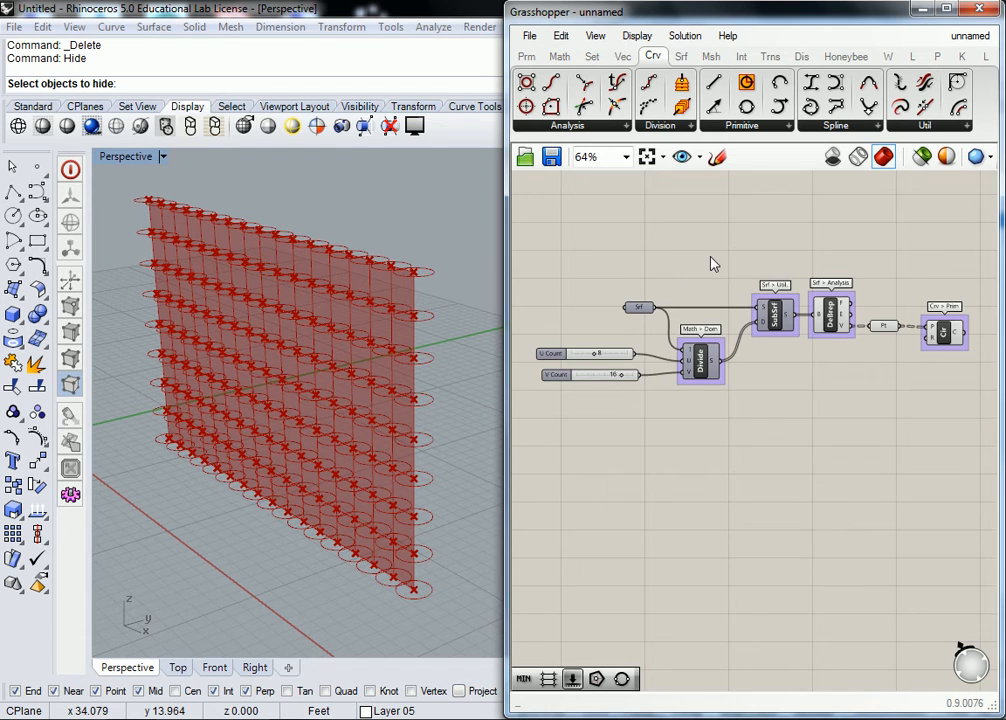
{"action": "right_click_drag", "start_coordinate": [704, 266], "coordinate": [697, 279]}
{"action": "right_click_drag", "start_coordinate": [807, 279], "coordinate": [746, 289]}
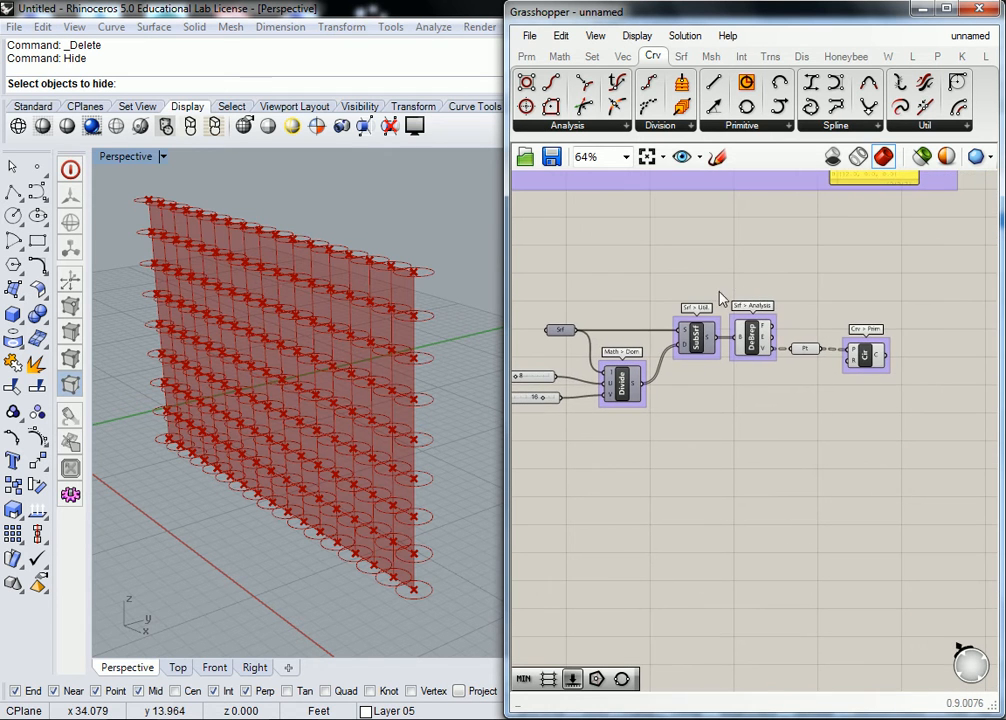
{"action": "right_click_drag", "start_coordinate": [847, 283], "coordinate": [793, 296]}
{"action": "scroll", "coordinate": [792, 300], "scroll_direction": "up", "scroll_amount": 3}
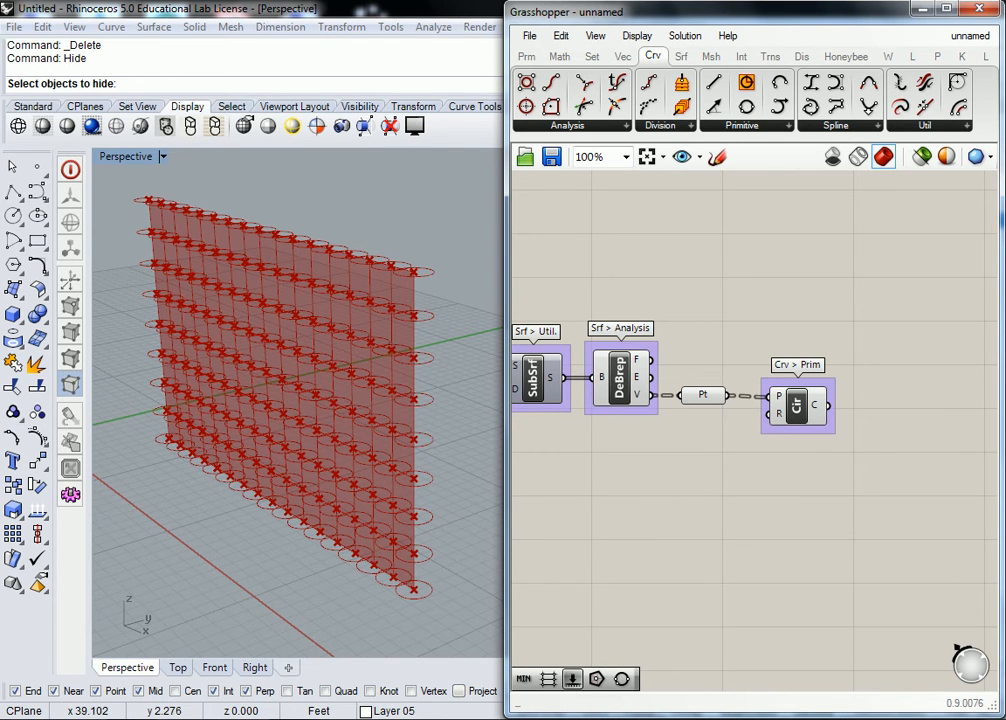
Step: Switch to Chrome and run a Google Images search for "surface normal"
{"action": "key", "text": "alt+Tab"}
{"action": "left_click", "coordinate": [687, 398], "text": "alt"}
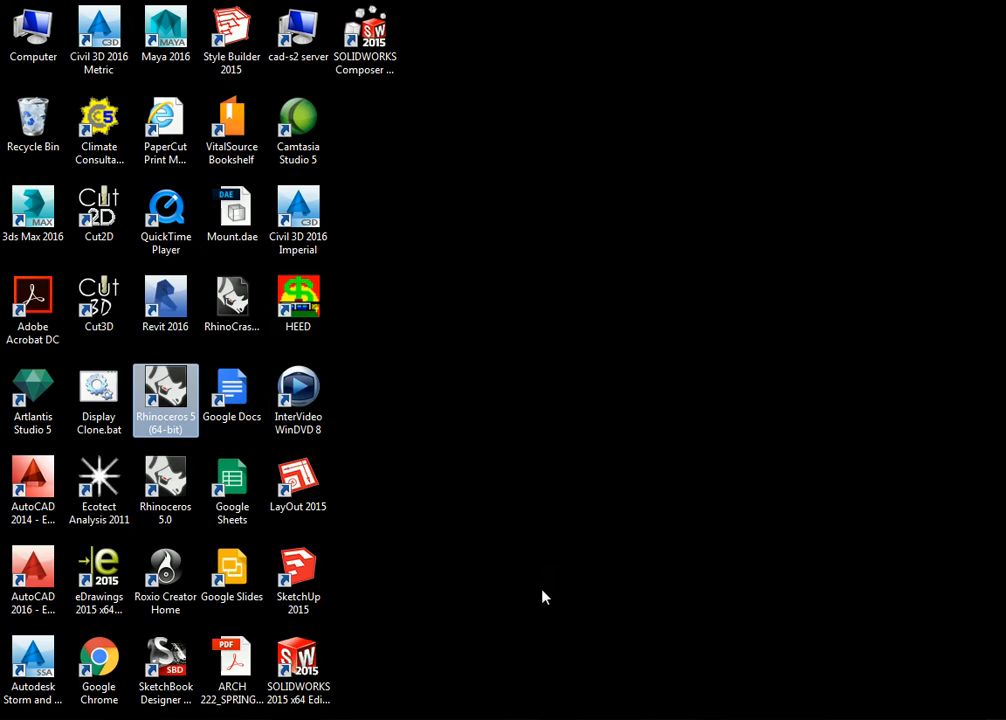
{"action": "key", "text": "super"}
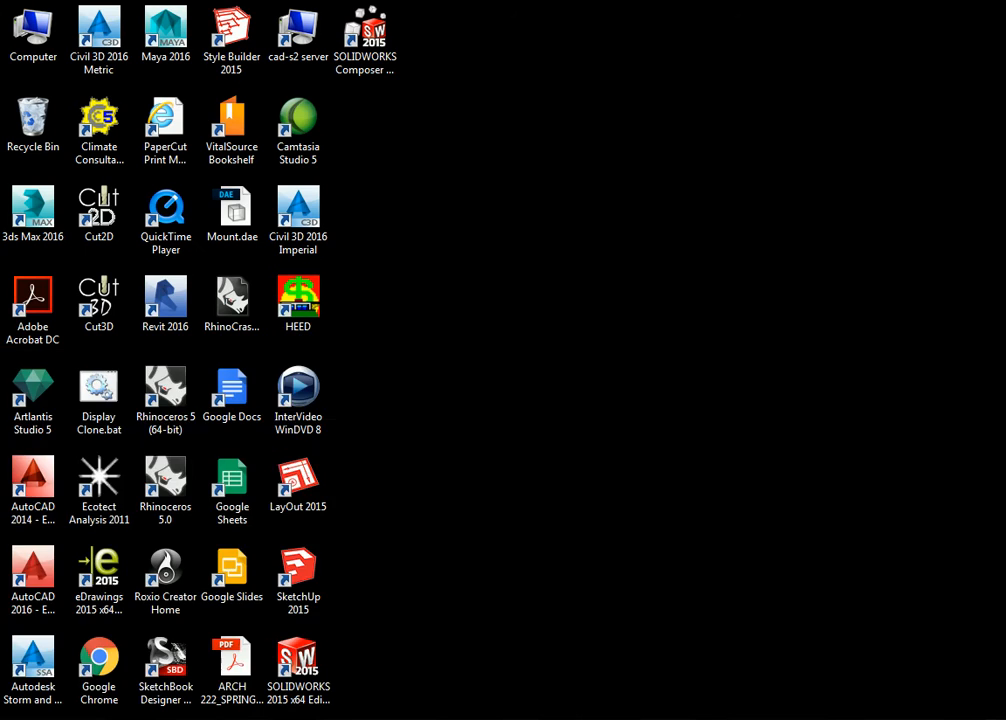
{"action": "left_click", "coordinate": [352, 38]}
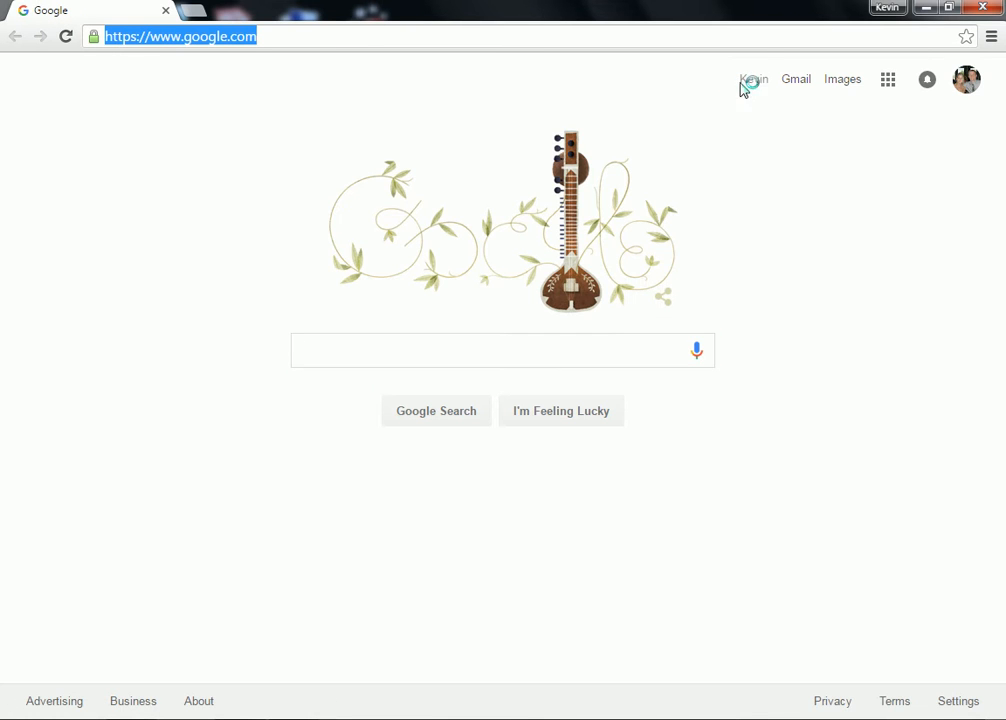
{"action": "type", "text": "surface normal"}
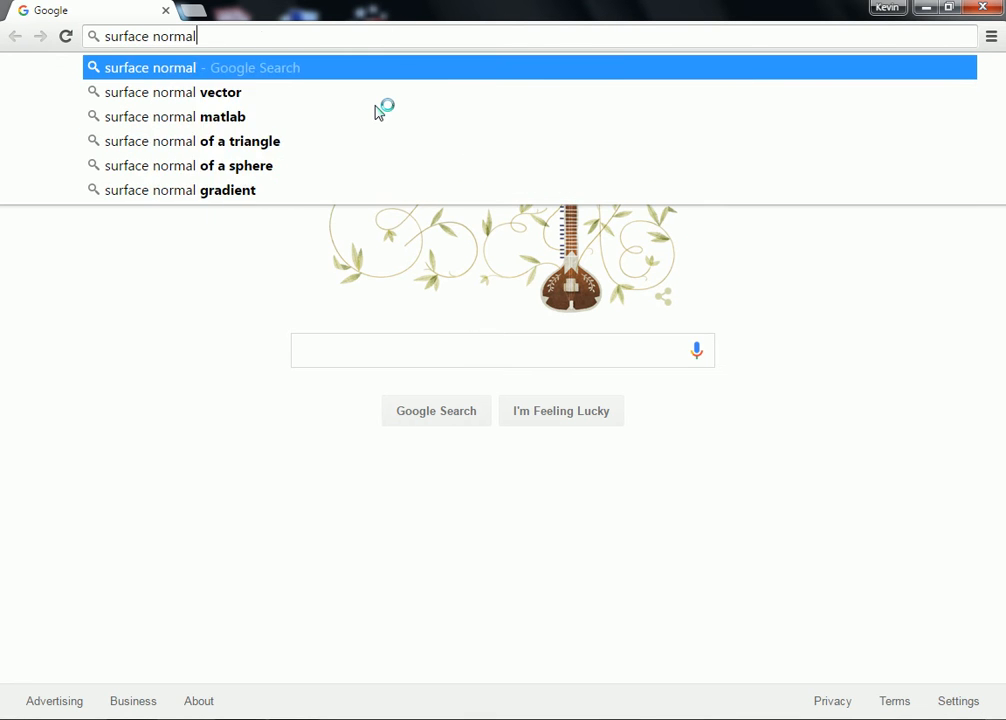
{"action": "key", "text": "Return"}
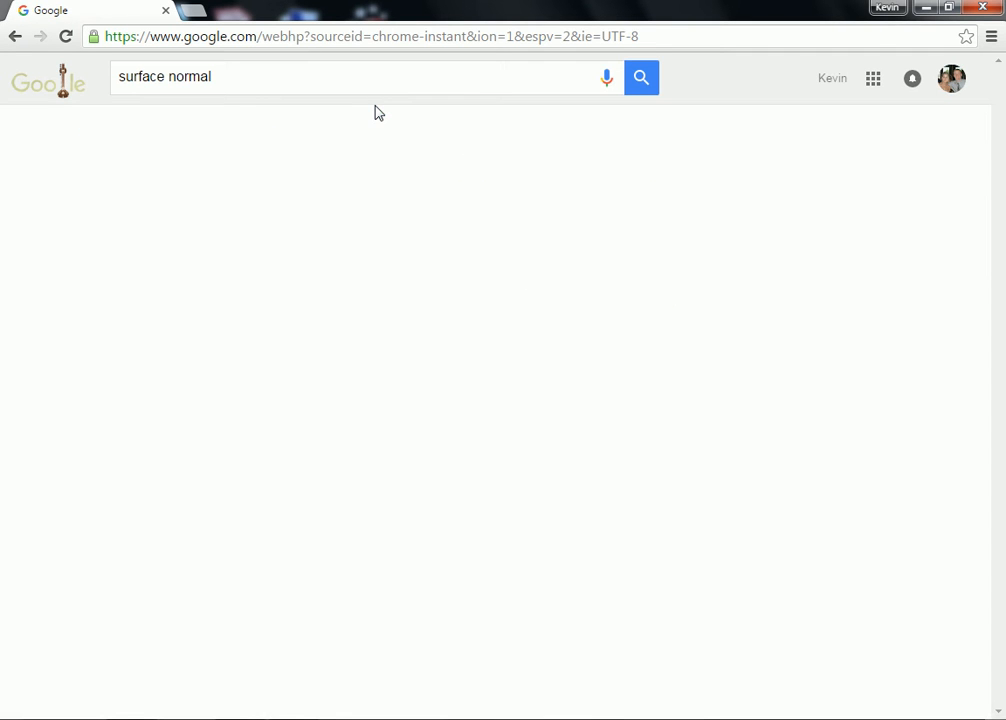
{"action": "left_click", "coordinate": [310, 132]}
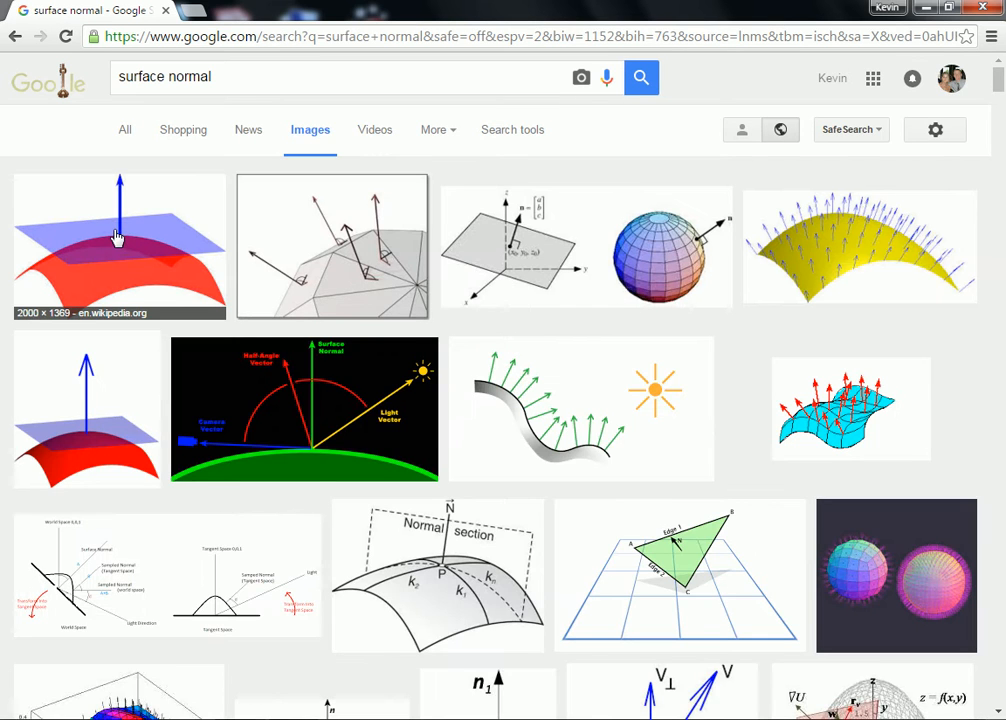
Step: Examine the surface normal diagrams, including the tangent plane, the sphere and the curved yellow surface with arrows, and close the preview
{"action": "left_click", "coordinate": [117, 241]}
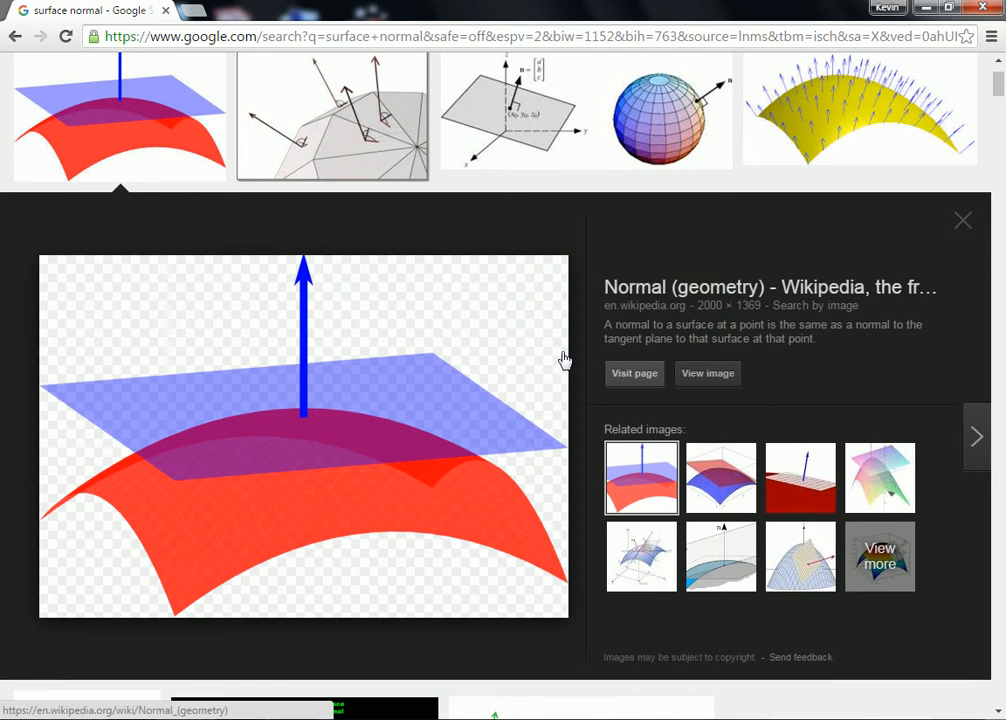
{"action": "left_click", "coordinate": [512, 95]}
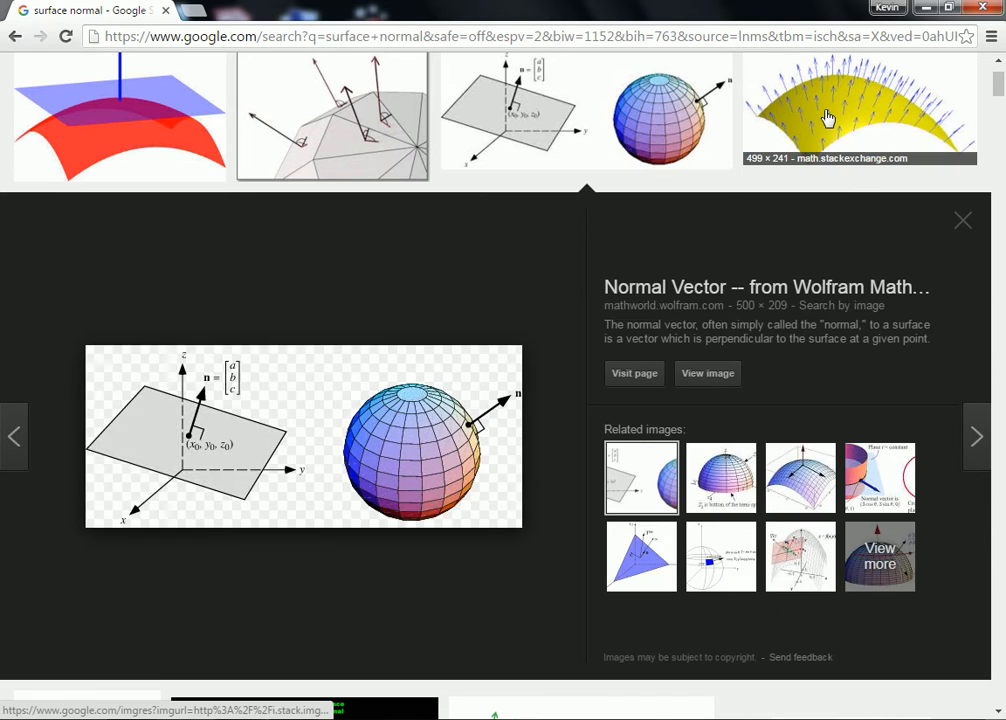
{"action": "left_click", "coordinate": [822, 118]}
{"action": "scroll", "coordinate": [553, 321], "scroll_direction": "up", "scroll_amount": 1}
{"action": "scroll", "coordinate": [545, 328], "scroll_direction": "up", "scroll_amount": 1}
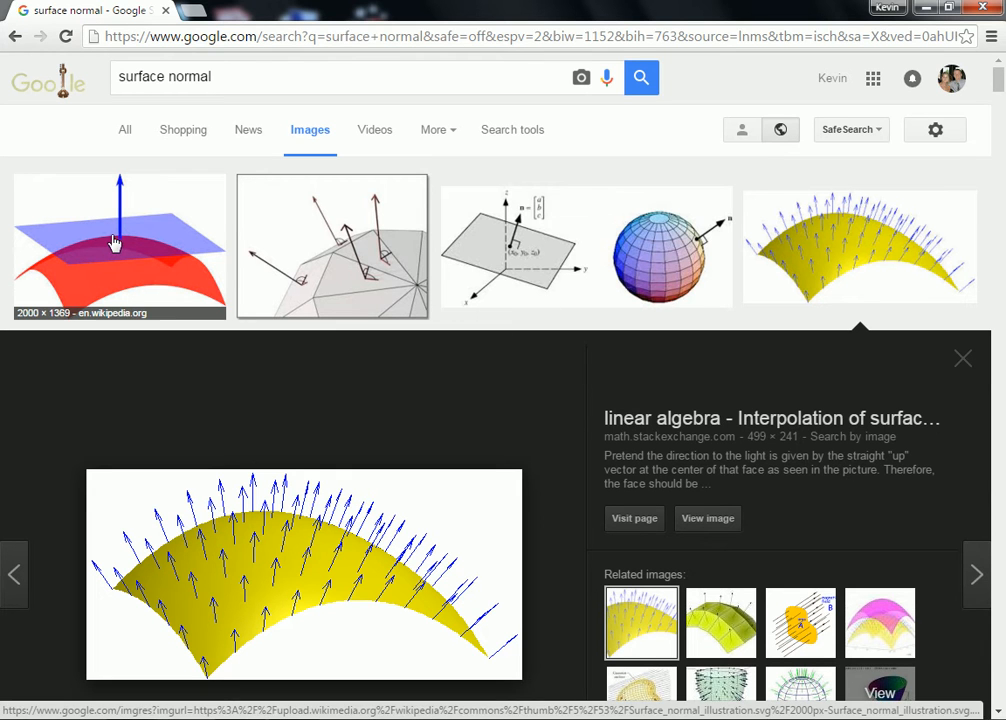
{"action": "left_click", "coordinate": [964, 356]}
Step: Switch back to Grasshopper in Rhino, restore its full-height window and place a Circle CNR component above the existing Circle component
{"action": "left_click", "coordinate": [300, 717]}
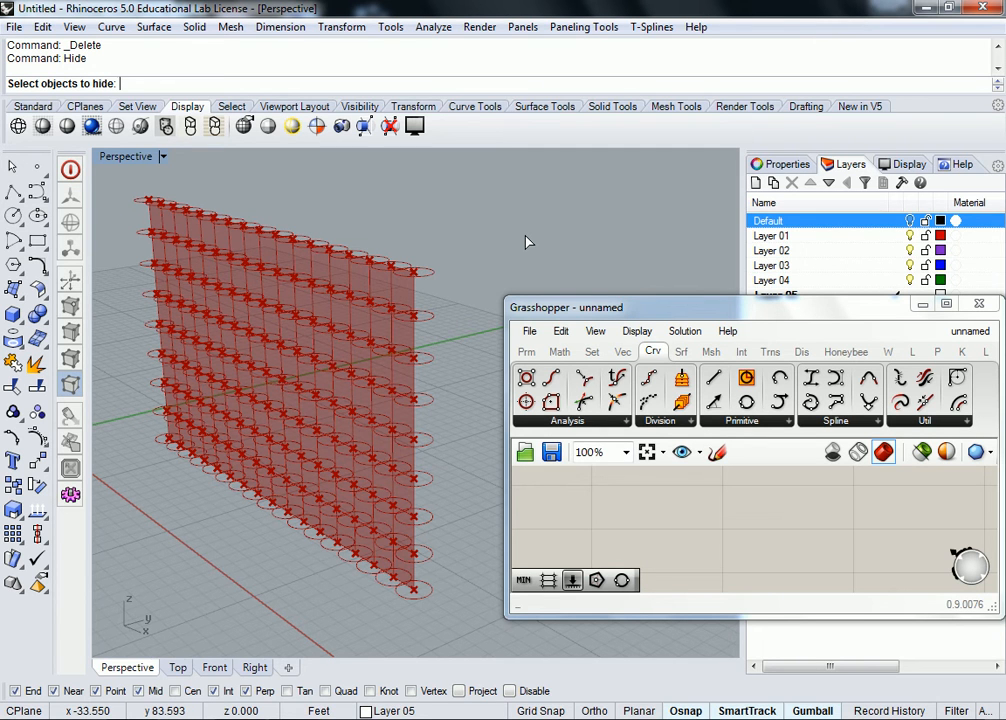
{"action": "left_click_drag", "start_coordinate": [756, 309], "coordinate": [1002, 268]}
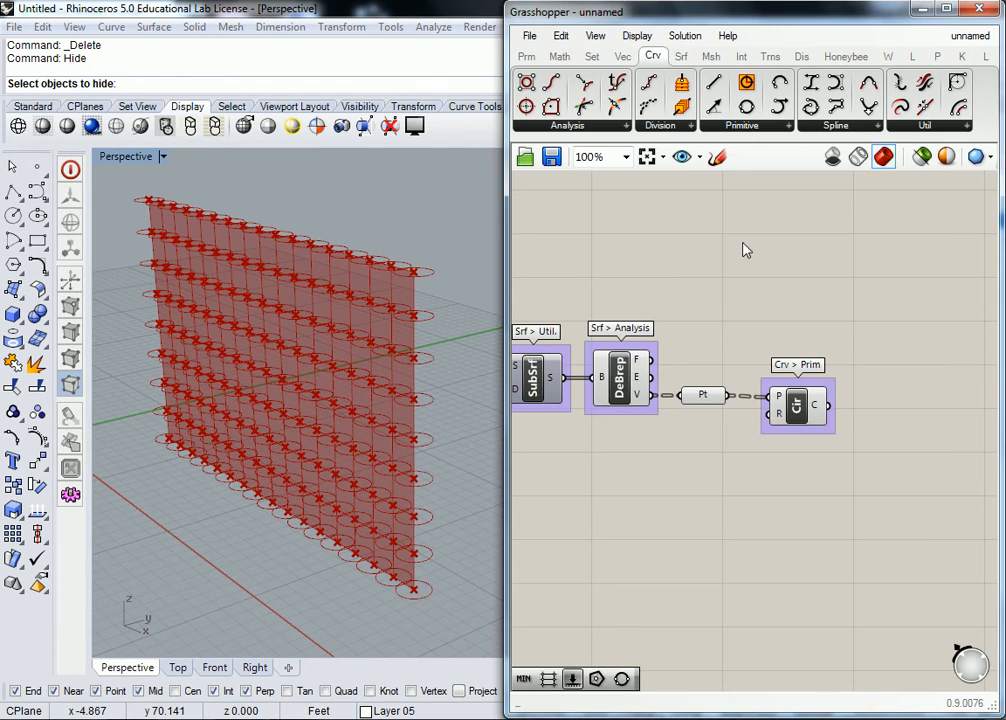
{"action": "left_click", "coordinate": [763, 130]}
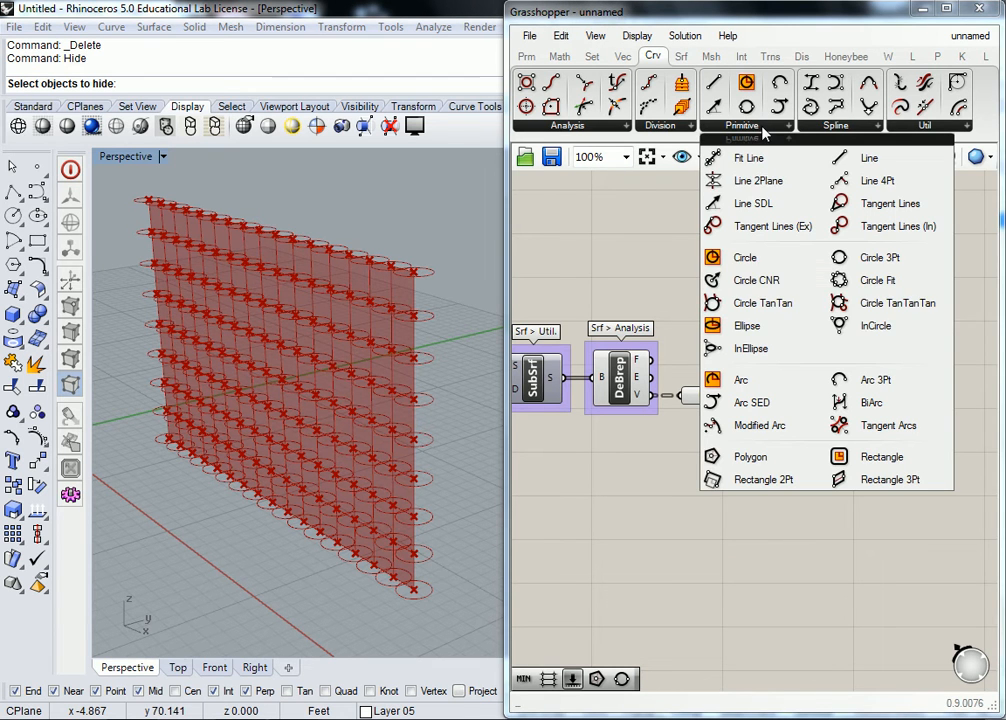
{"action": "left_click", "coordinate": [763, 282]}
{"action": "left_click", "coordinate": [803, 297]}
{"action": "right_click_drag", "start_coordinate": [835, 304], "coordinate": [809, 331]}
{"action": "left_click_drag", "start_coordinate": [781, 322], "coordinate": [780, 295]}
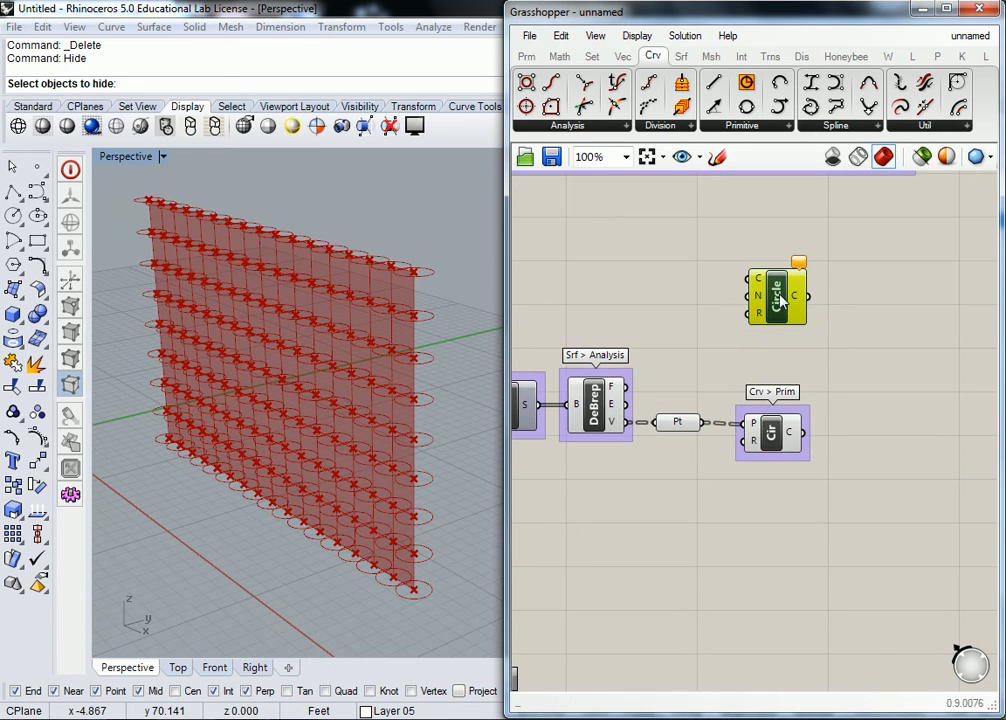
Step: Move the whole surface subdivision and circle definition together farther down the canvas, away from the large purple group above
{"action": "scroll", "coordinate": [780, 300], "scroll_direction": "down", "scroll_amount": 4}
{"action": "left_click_drag", "start_coordinate": [970, 438], "coordinate": [623, 285]}
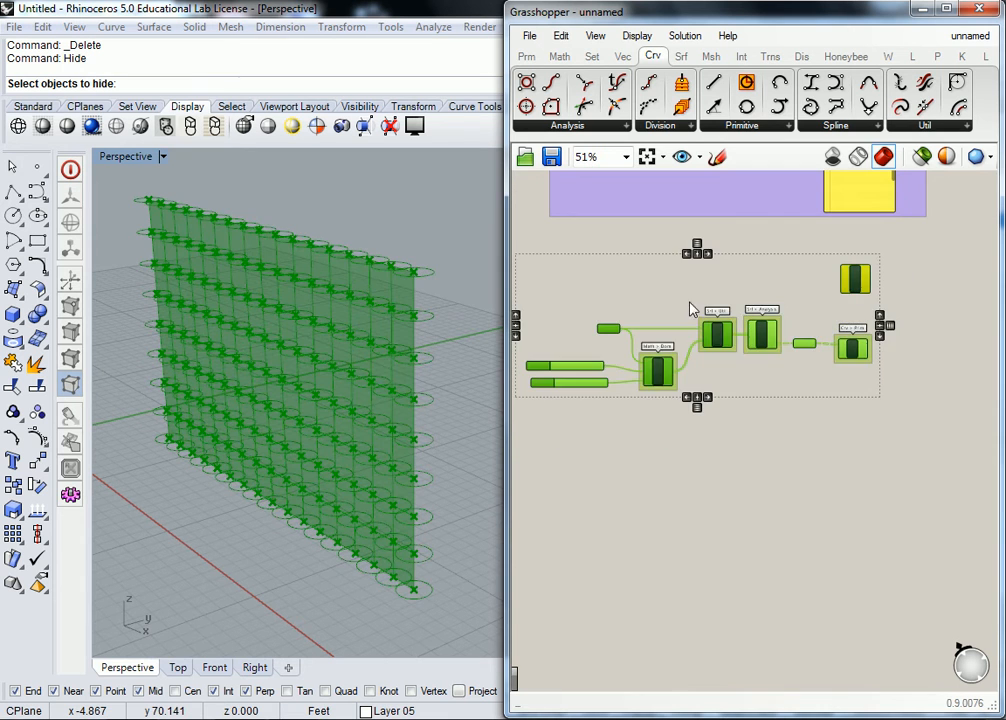
{"action": "left_click_drag", "start_coordinate": [717, 335], "coordinate": [727, 445]}
{"action": "left_click", "coordinate": [790, 352]}
{"action": "scroll", "coordinate": [855, 385], "scroll_direction": "up", "scroll_amount": 5}
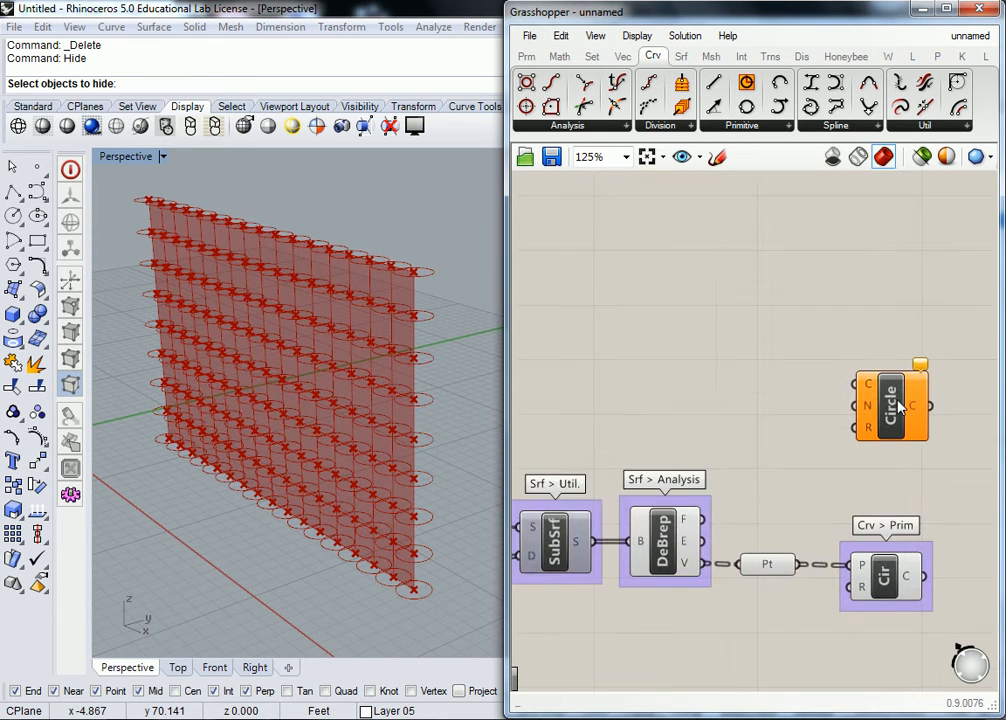
Step: Group the Circle CNR component and label the group "Crv > Prim"
{"action": "right_click_drag", "start_coordinate": [898, 405], "coordinate": [812, 372]}
{"action": "left_click", "coordinate": [806, 378]}
{"action": "key", "text": "ctrl+g"}
{"action": "right_click", "coordinate": [815, 340]}
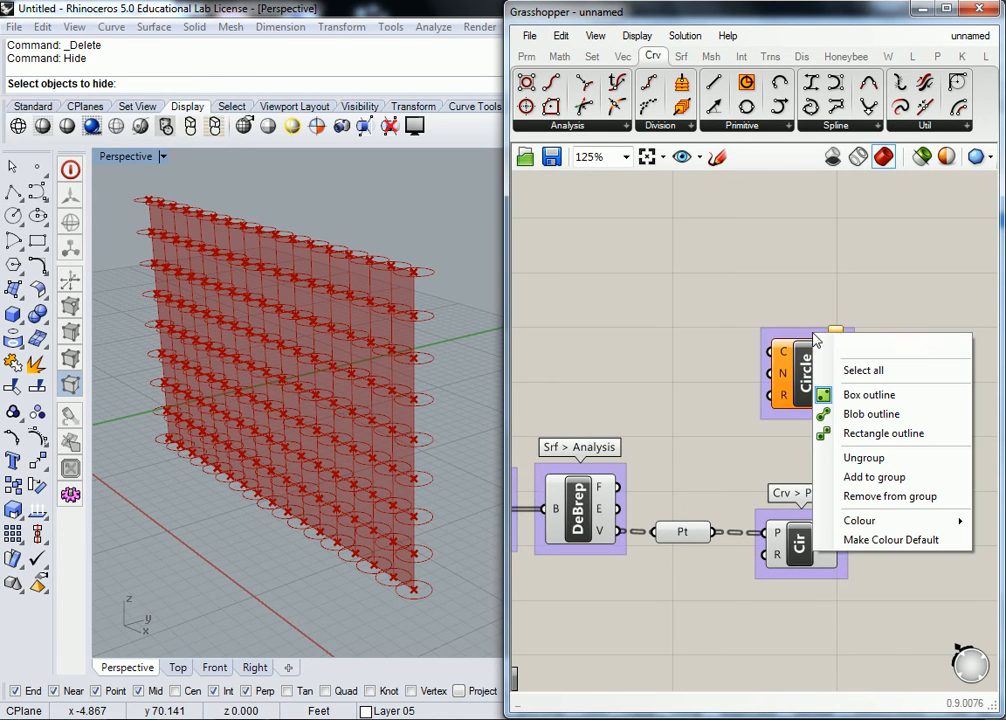
{"action": "type", "text": "Crv > "}
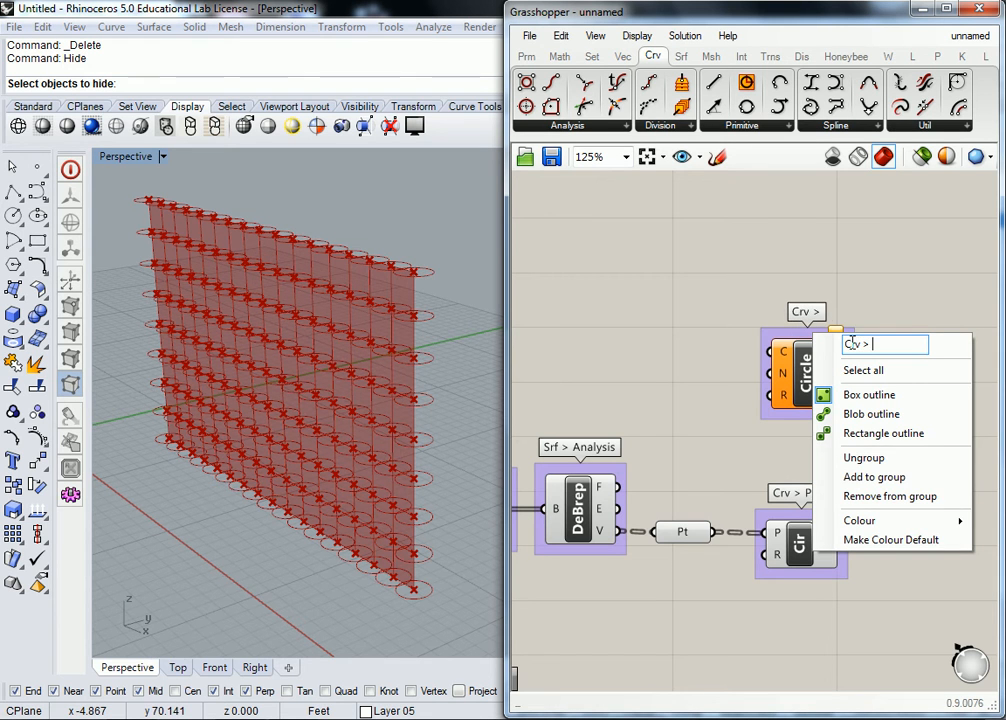
{"action": "type", "text": "Prim"}
{"action": "key", "text": "Return"}
{"action": "scroll", "coordinate": [727, 352], "scroll_direction": "down", "scroll_amount": 2}
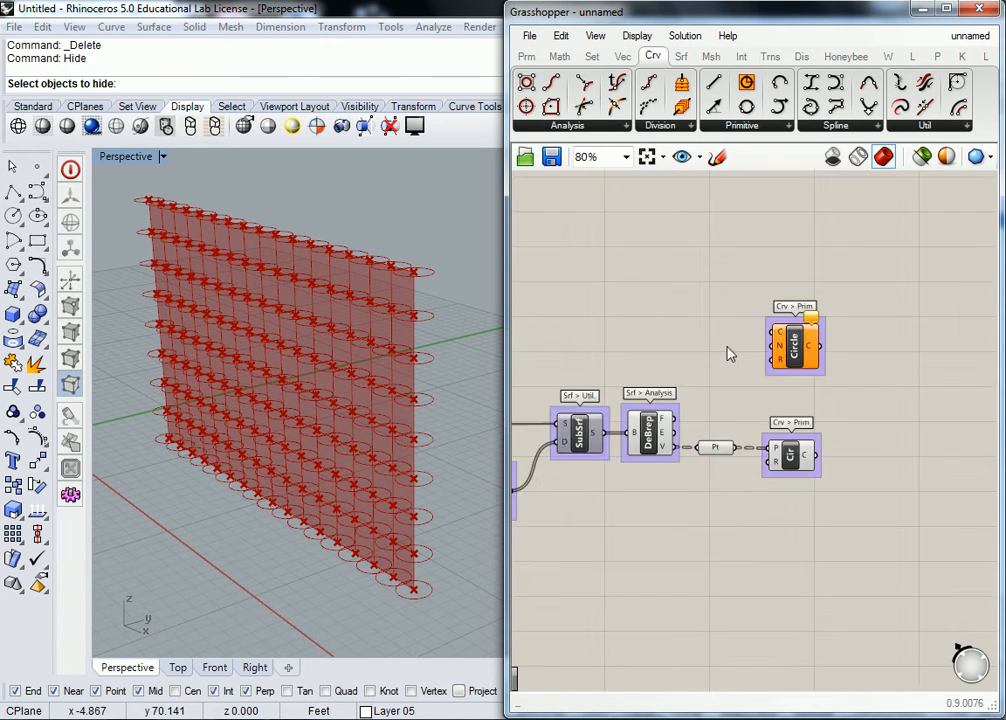
Step: Reposition the Circle CNR component slightly and delete the original Circle component that is fed by the points
{"action": "scroll", "coordinate": [727, 352], "scroll_direction": "up", "scroll_amount": 3}
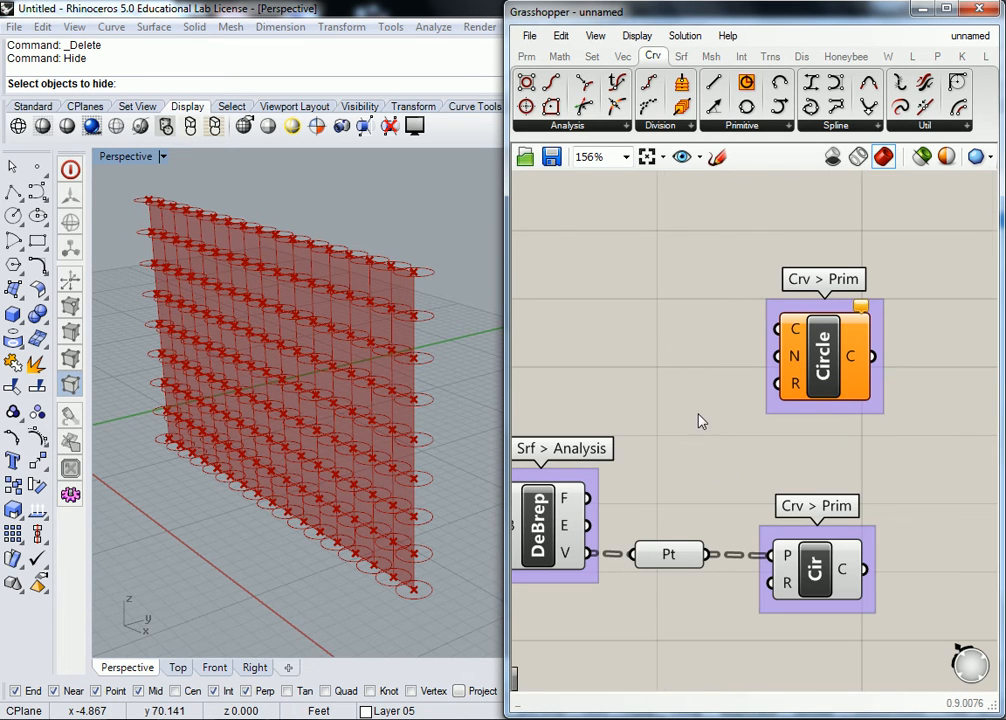
{"action": "scroll", "coordinate": [701, 421], "scroll_direction": "down", "scroll_amount": 2}
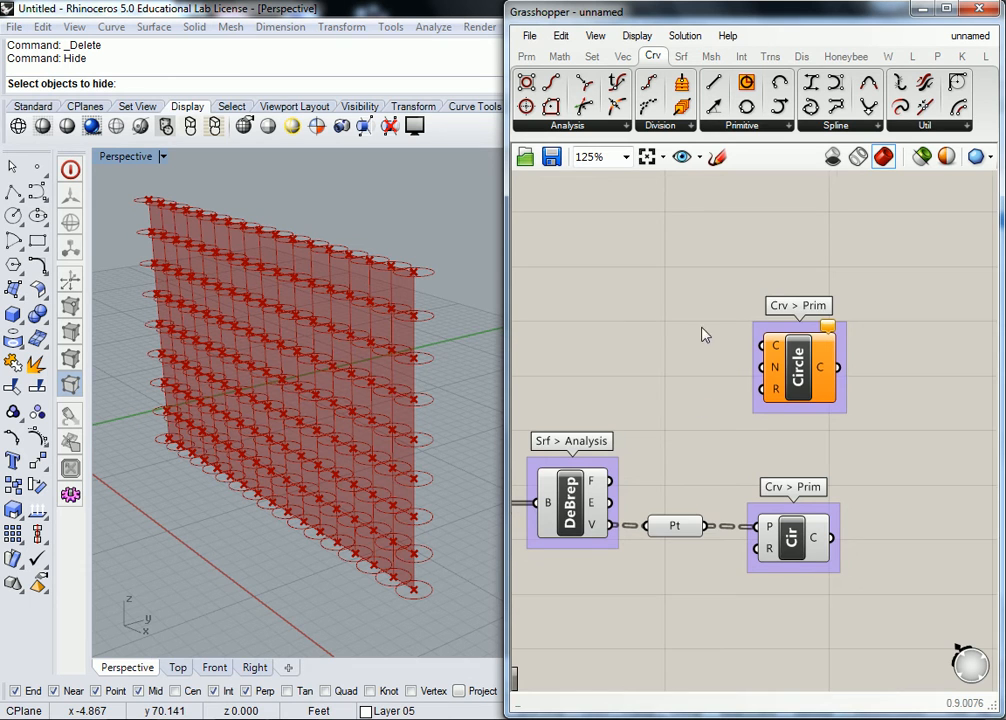
{"action": "right_click_drag", "start_coordinate": [706, 327], "coordinate": [725, 340]}
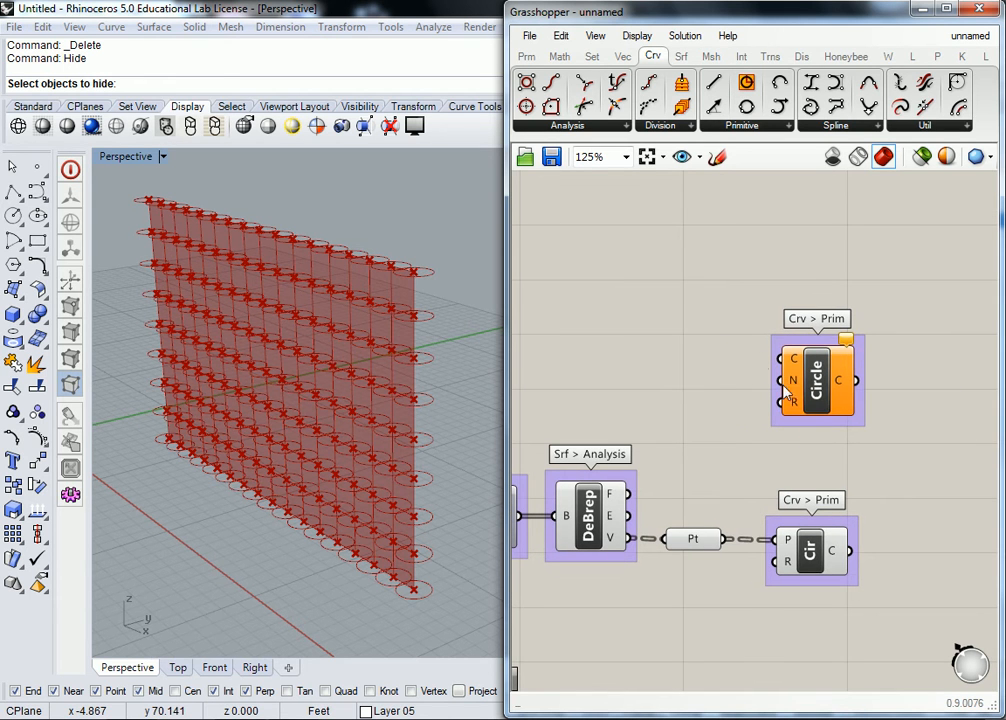
{"action": "left_click_drag", "start_coordinate": [785, 377], "coordinate": [792, 351]}
{"action": "left_click_drag", "start_coordinate": [804, 527], "coordinate": [815, 526]}
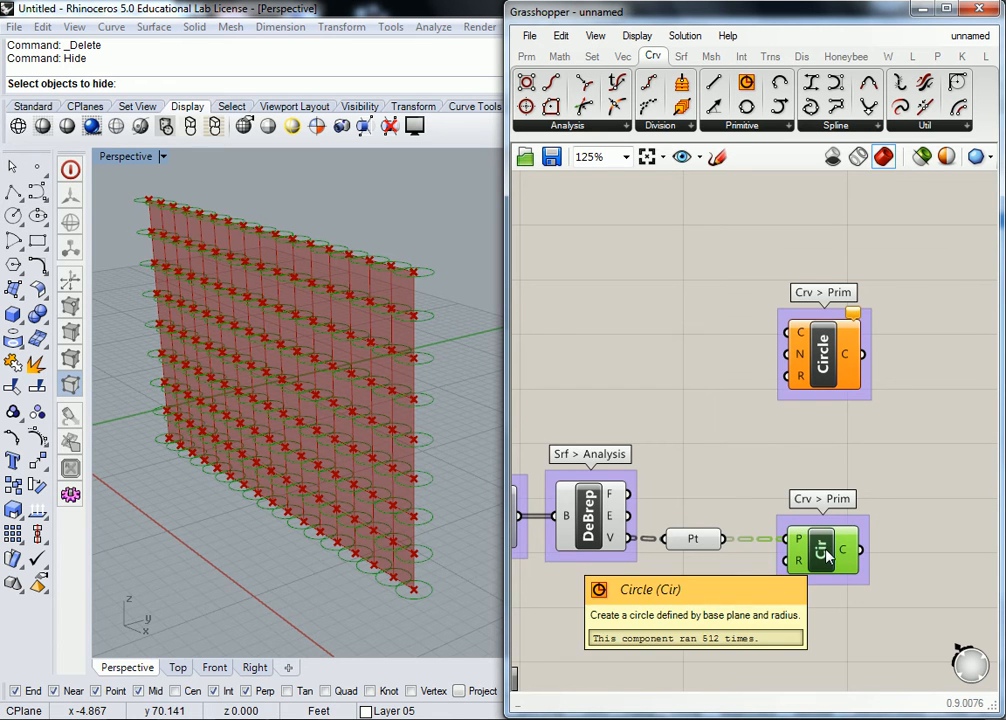
{"action": "key", "text": "Delete"}
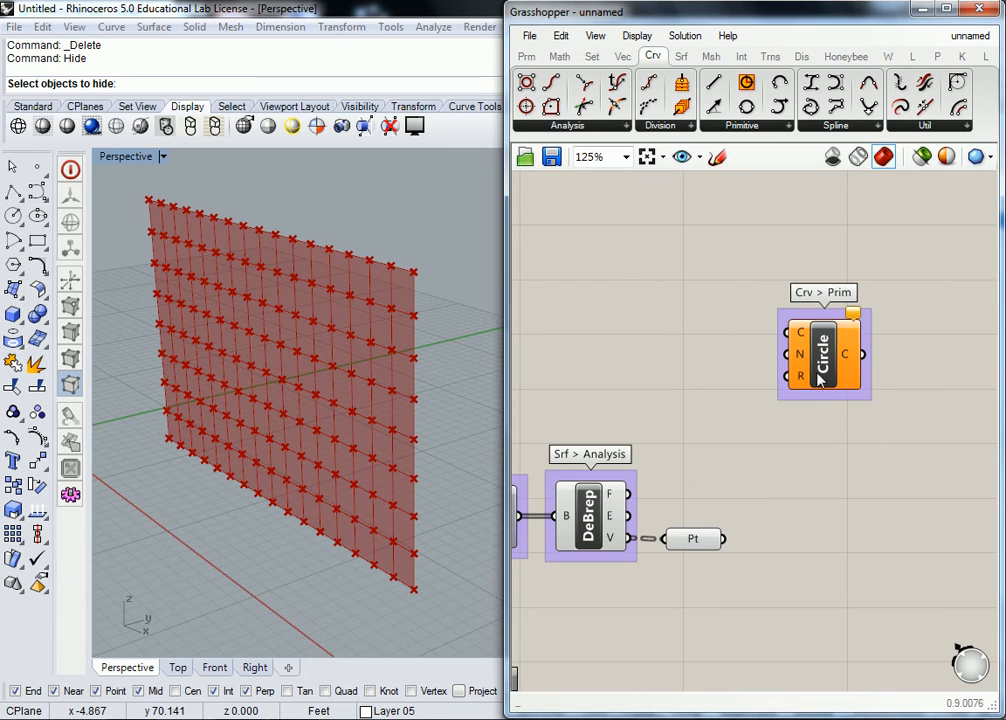
Step: Connect the Pt output to the Circle CNR centre input and shift the component to make room before it
{"action": "left_click", "coordinate": [770, 475]}
{"action": "left_click_drag", "start_coordinate": [726, 540], "coordinate": [899, 364]}
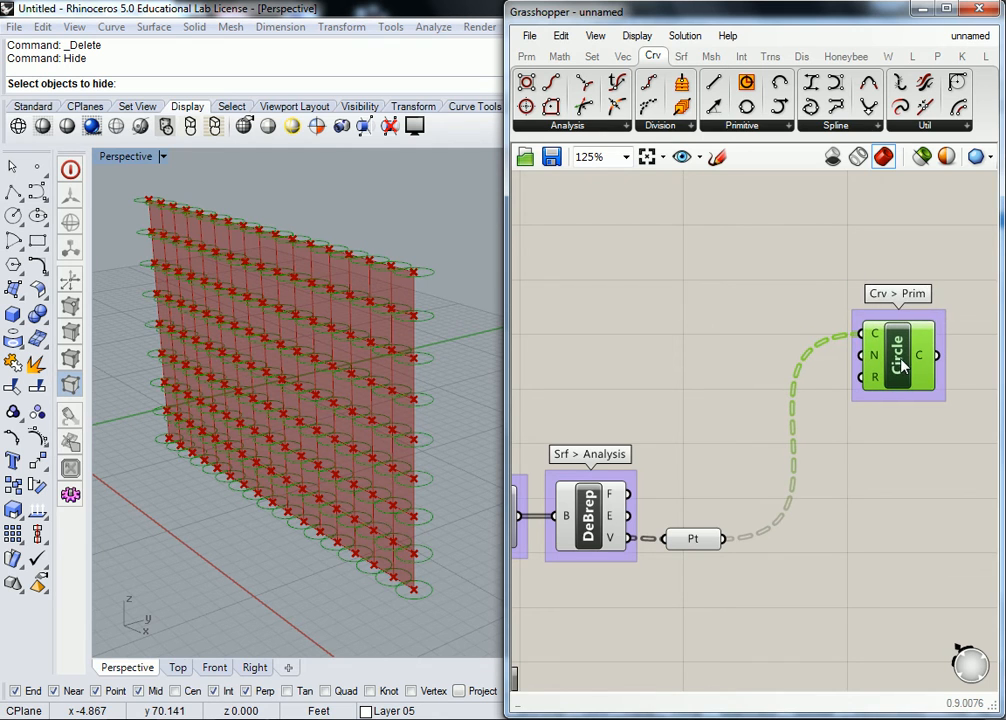
{"action": "left_click", "coordinate": [768, 333]}
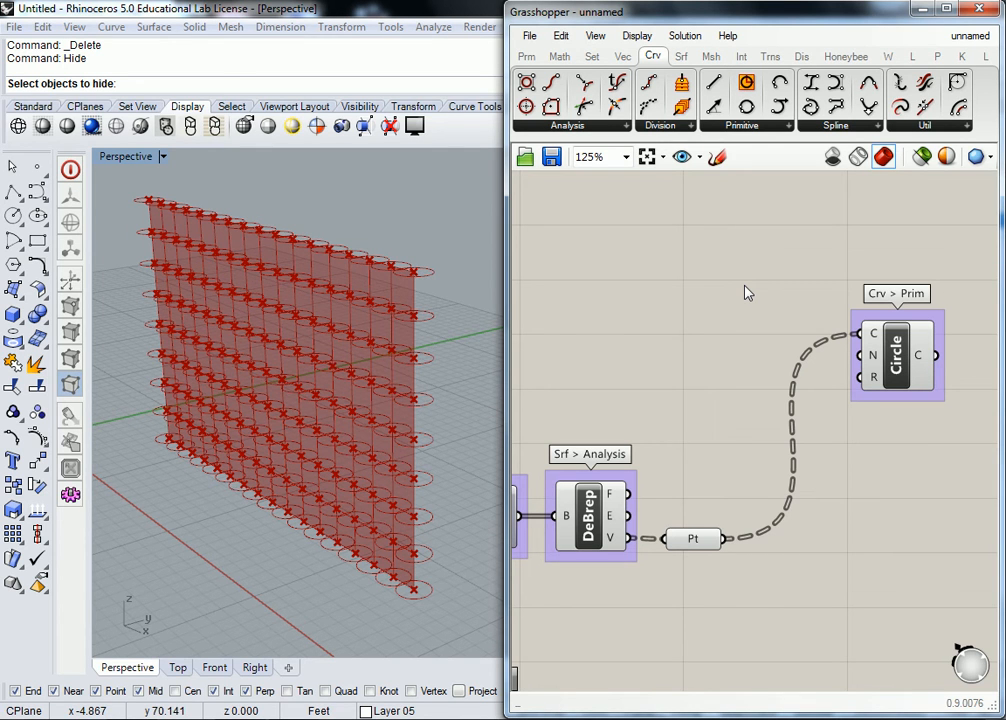
Step: Place an Evaluate Surface component on the empty canvas above the SubSrf and Divide components
{"action": "scroll", "coordinate": [833, 343], "scroll_direction": "down", "scroll_amount": 3}
{"action": "scroll", "coordinate": [745, 276], "scroll_direction": "up", "scroll_amount": 2}
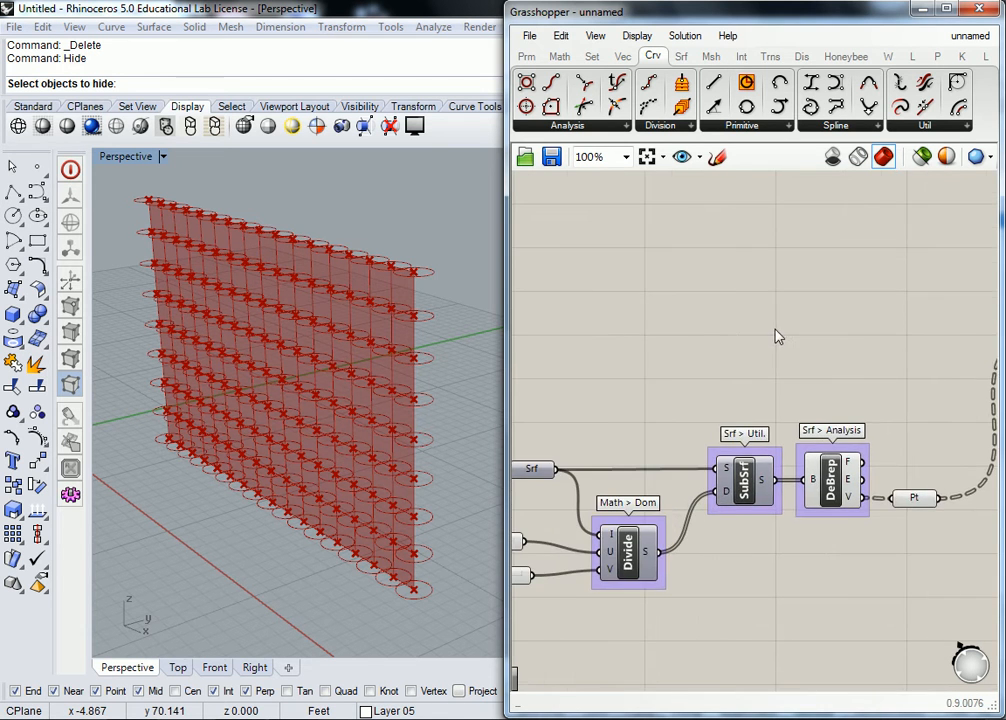
{"action": "scroll", "coordinate": [778, 337], "scroll_direction": "down", "scroll_amount": 1}
{"action": "left_click", "coordinate": [779, 126]}
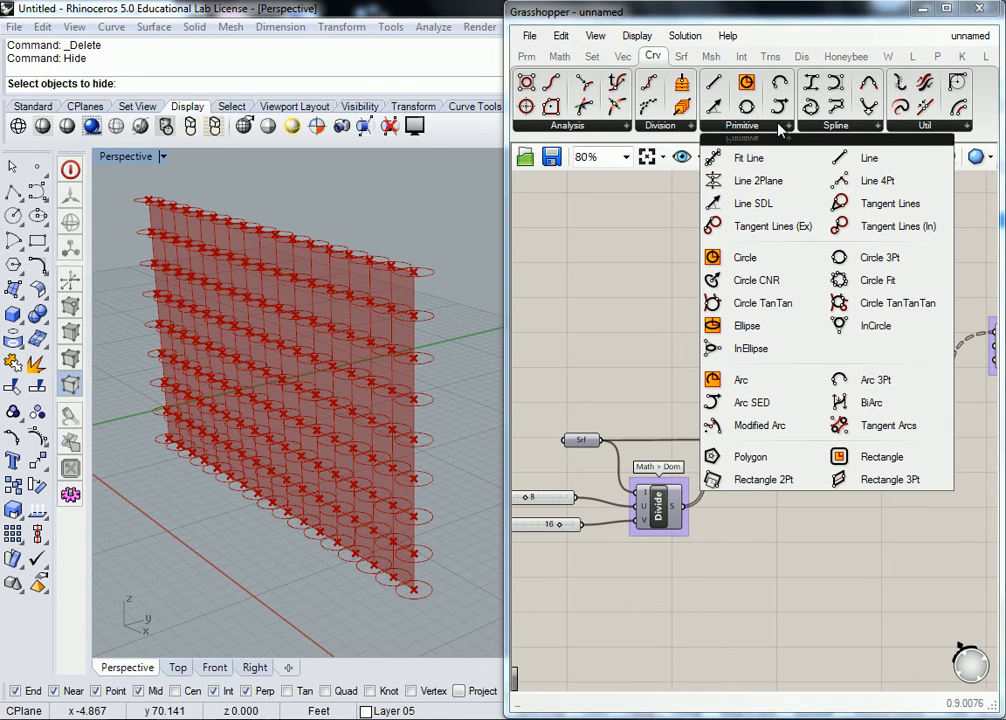
{"action": "left_click", "coordinate": [681, 56]}
{"action": "left_click", "coordinate": [657, 126]}
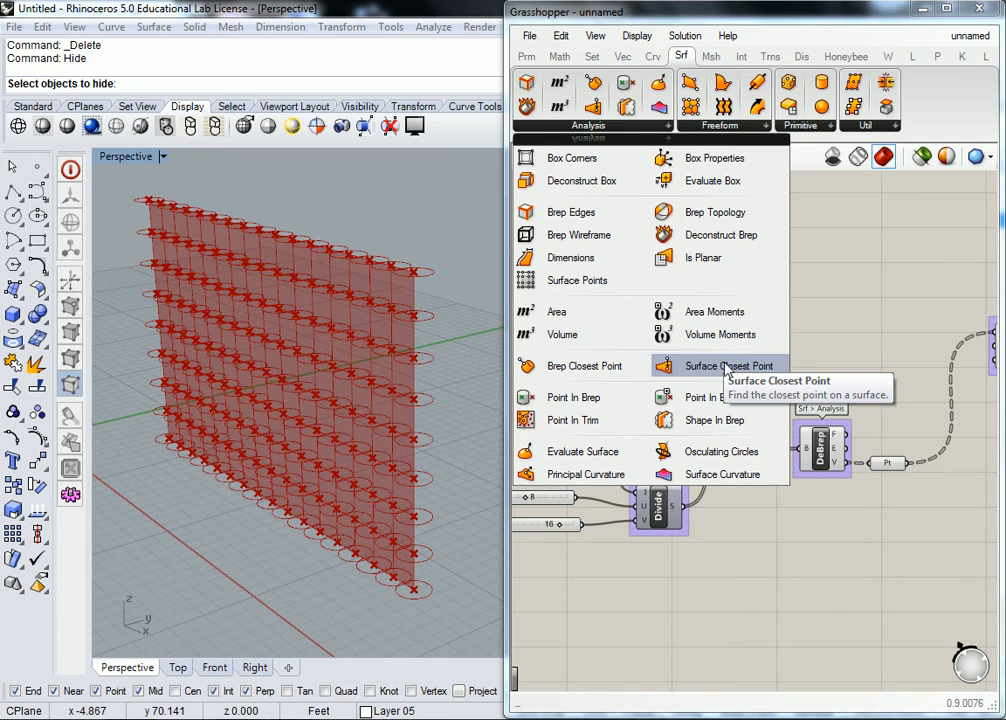
{"action": "left_click", "coordinate": [583, 449]}
{"action": "left_click", "coordinate": [716, 326]}
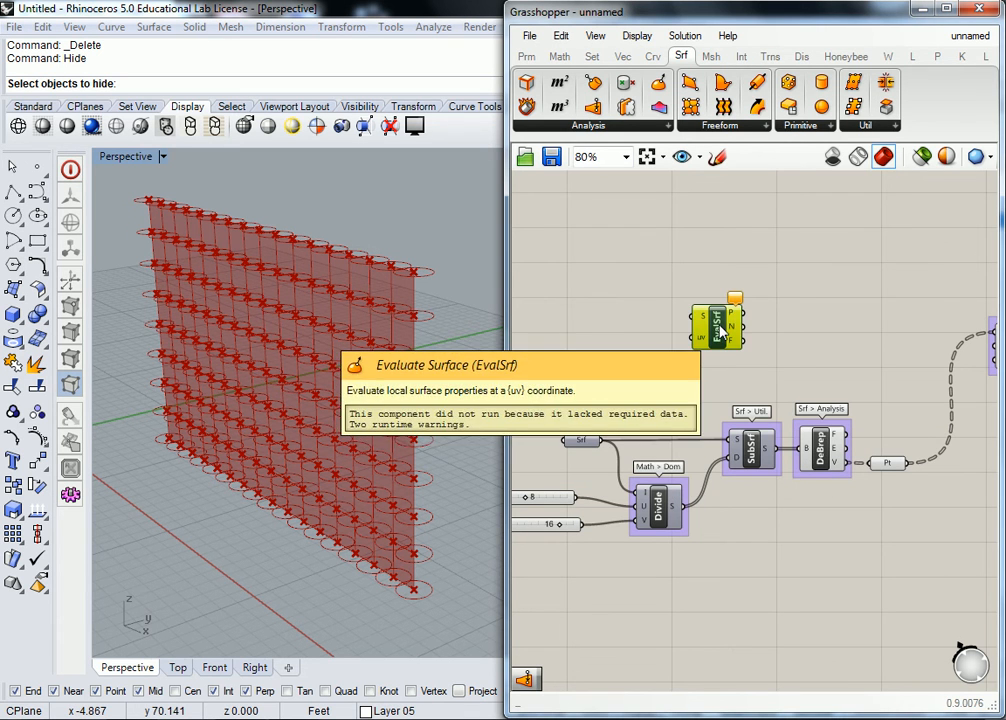
Step: Group the Evaluate Surface component and label the group "Srf > Analysis"
{"action": "right_click", "coordinate": [722, 301]}
{"action": "type", "text": "Srf > Analysis"}
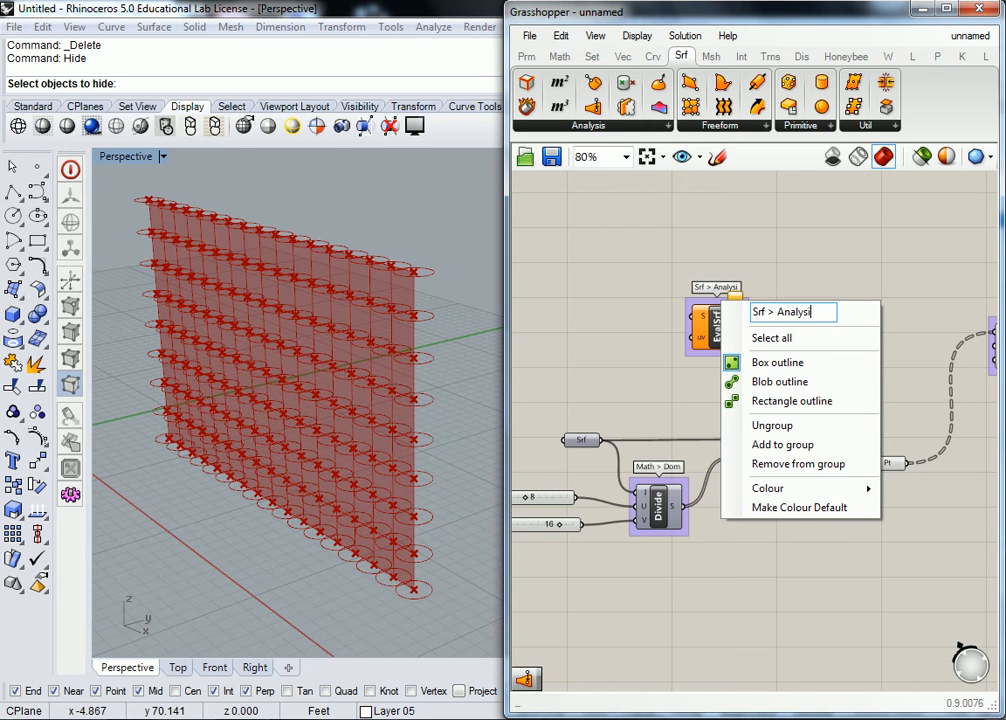
{"action": "key", "text": "Return"}
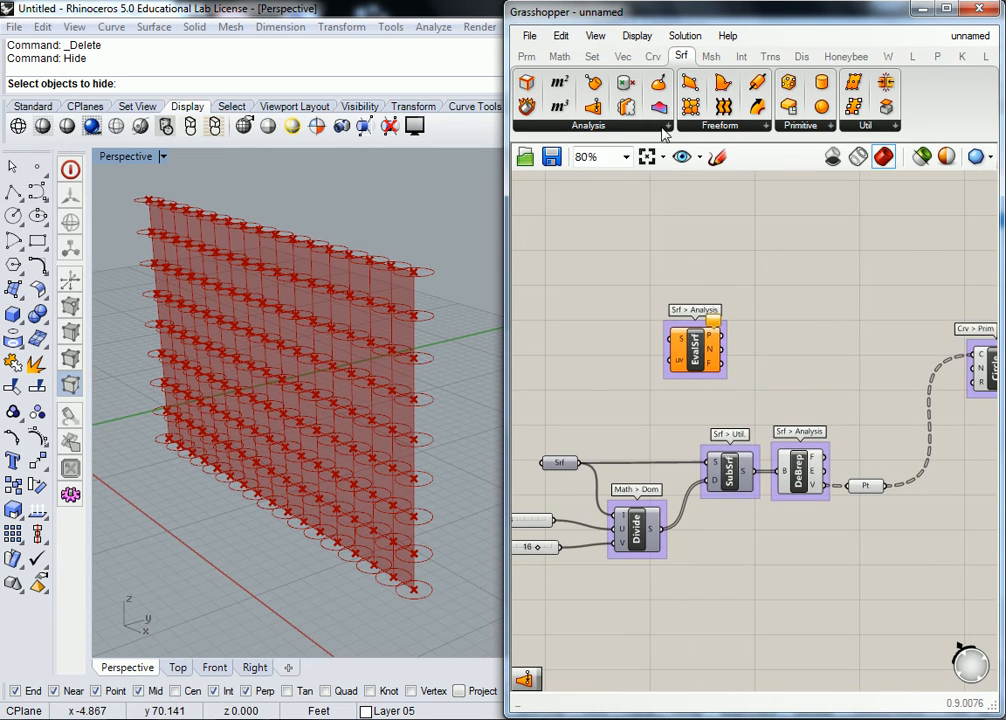
Step: Place a Surface Closest Point component near the Evaluate Surface group
{"action": "left_click", "coordinate": [668, 126]}
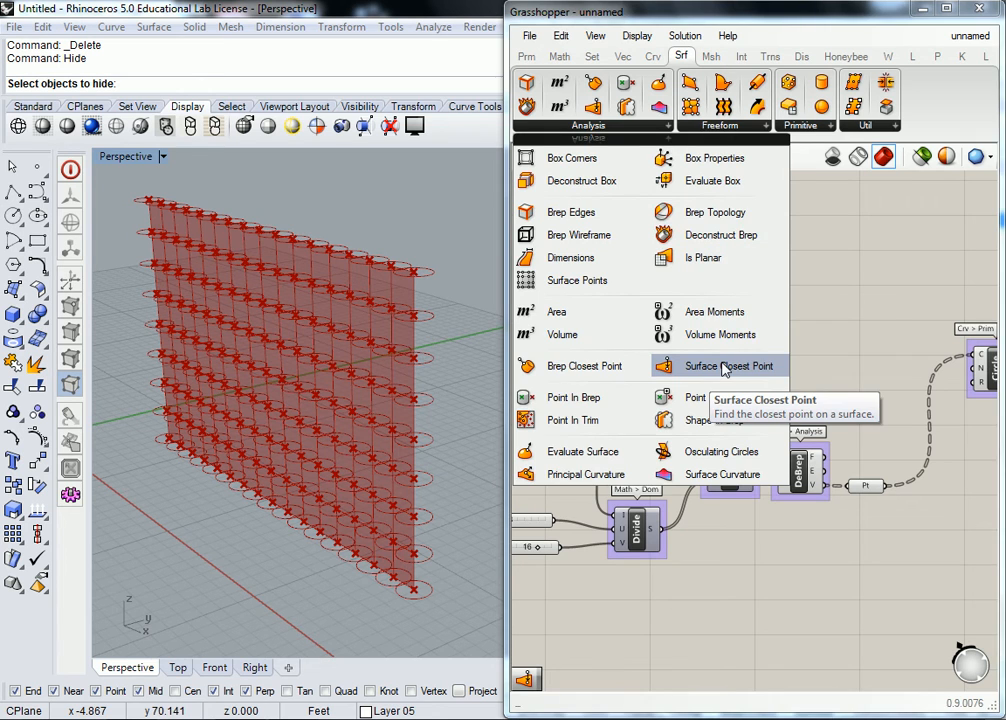
{"action": "left_click", "coordinate": [726, 366]}
{"action": "left_click", "coordinate": [800, 300]}
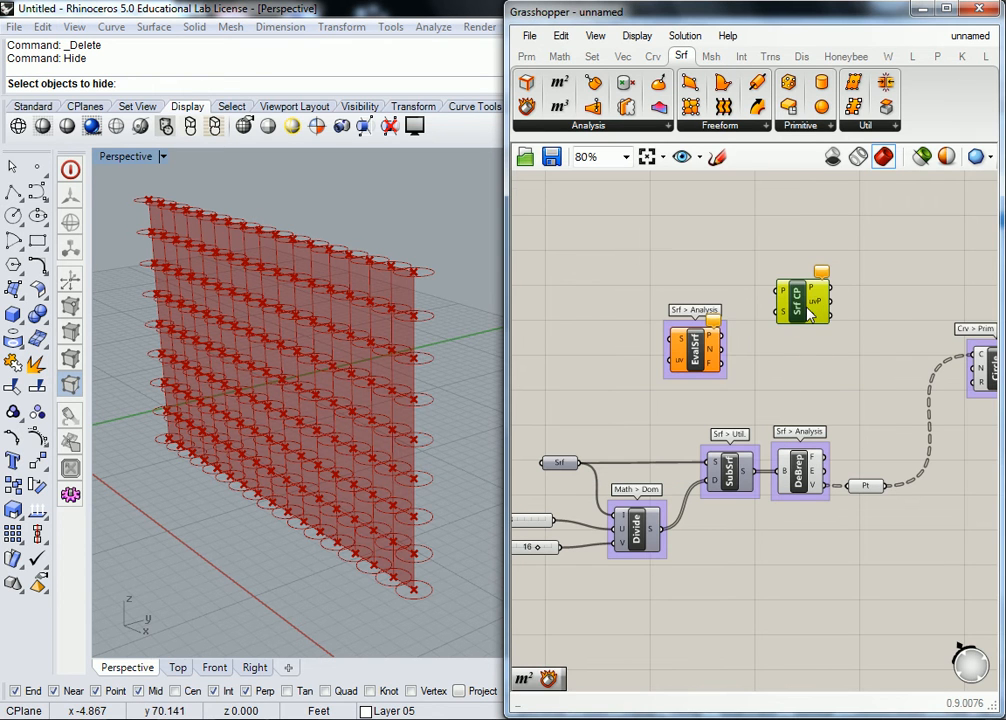
Step: Group the Surface Closest Point component and label the group "Srf > Analysis"
{"action": "key", "text": "ctrl+g"}
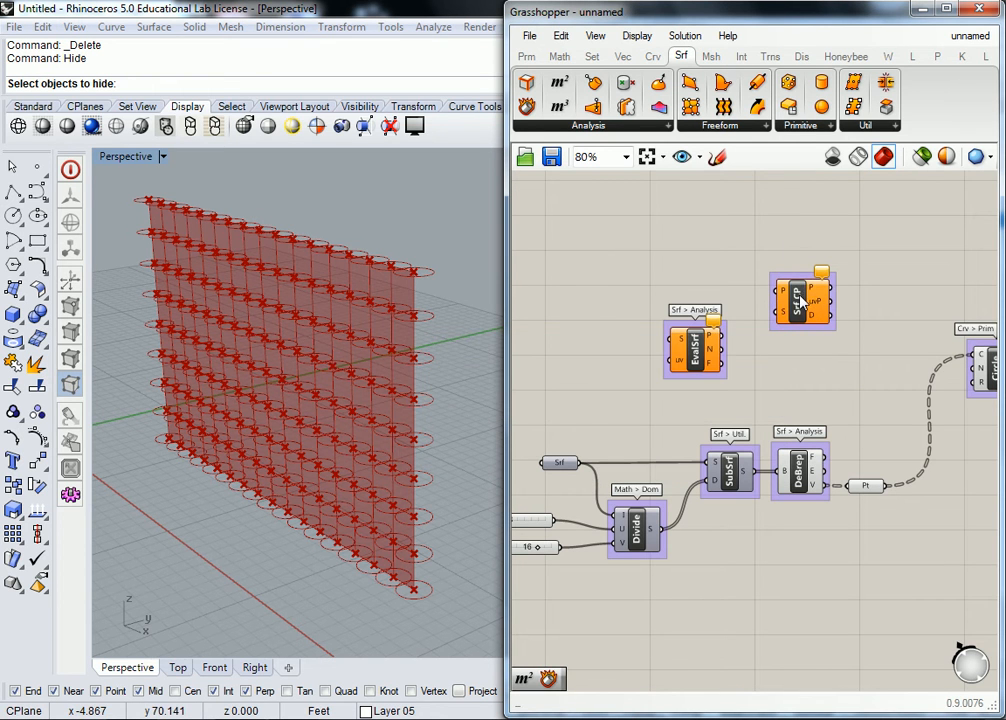
{"action": "right_click", "coordinate": [806, 283]}
{"action": "type", "text": "Sr"}
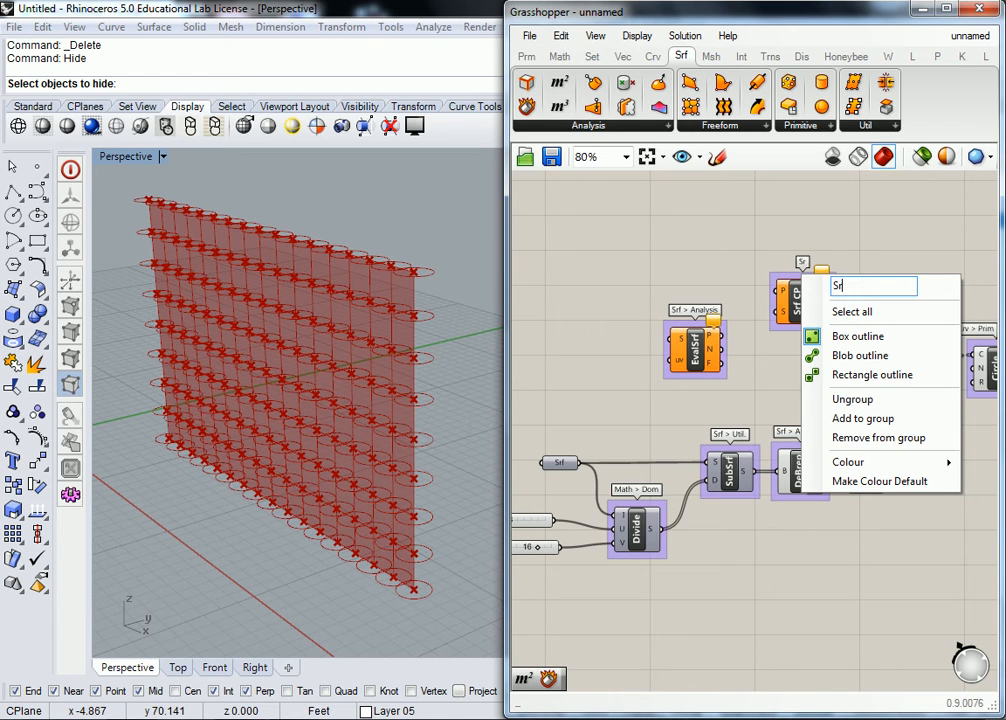
{"action": "type", "text": "f > Analysis"}
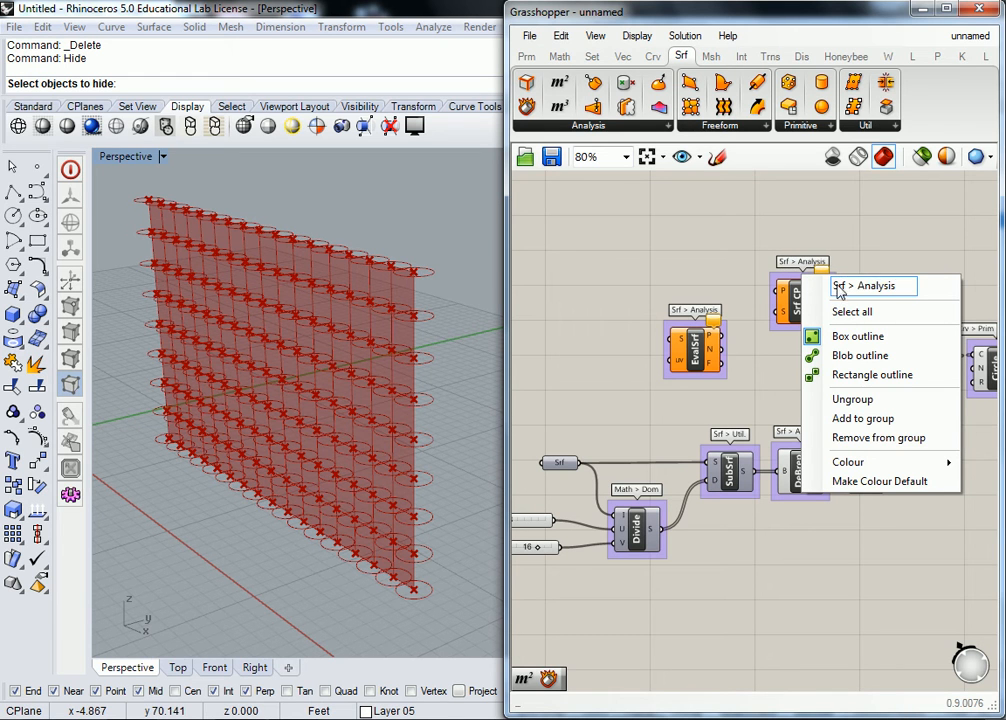
{"action": "key", "text": "Return"}
Step: Rearrange the two analysis components so Surface Closest Point sits just to the left of Evaluate Surface on the canvas
{"action": "right_click_drag", "start_coordinate": [754, 254], "coordinate": [772, 300]}
{"action": "left_click_drag", "start_coordinate": [818, 353], "coordinate": [623, 350]}
{"action": "left_click_drag", "start_coordinate": [717, 398], "coordinate": [730, 316]}
{"action": "left_click", "coordinate": [703, 290]}
{"action": "left_click", "coordinate": [643, 277]}
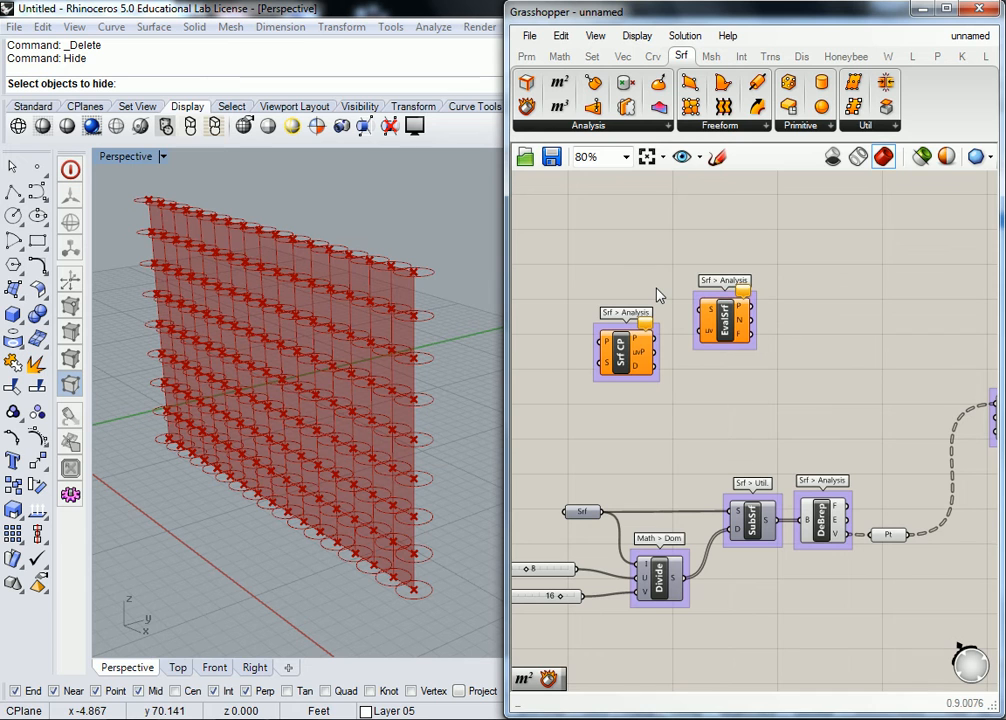
{"action": "mouse_move", "coordinate": [625, 358]}
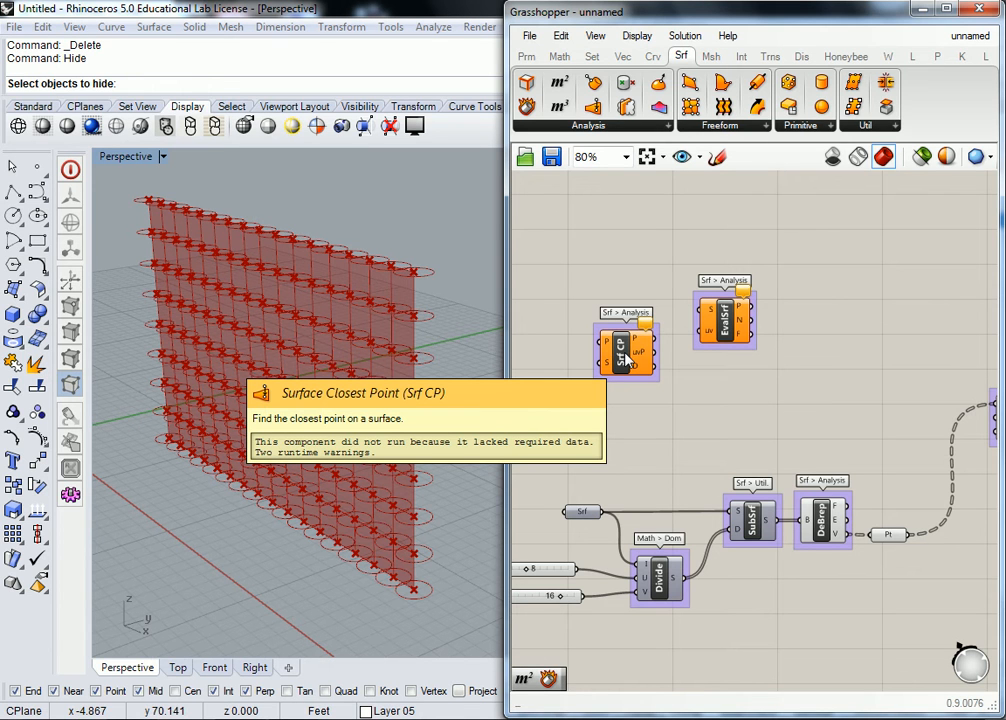
{"action": "mouse_move", "coordinate": [726, 322]}
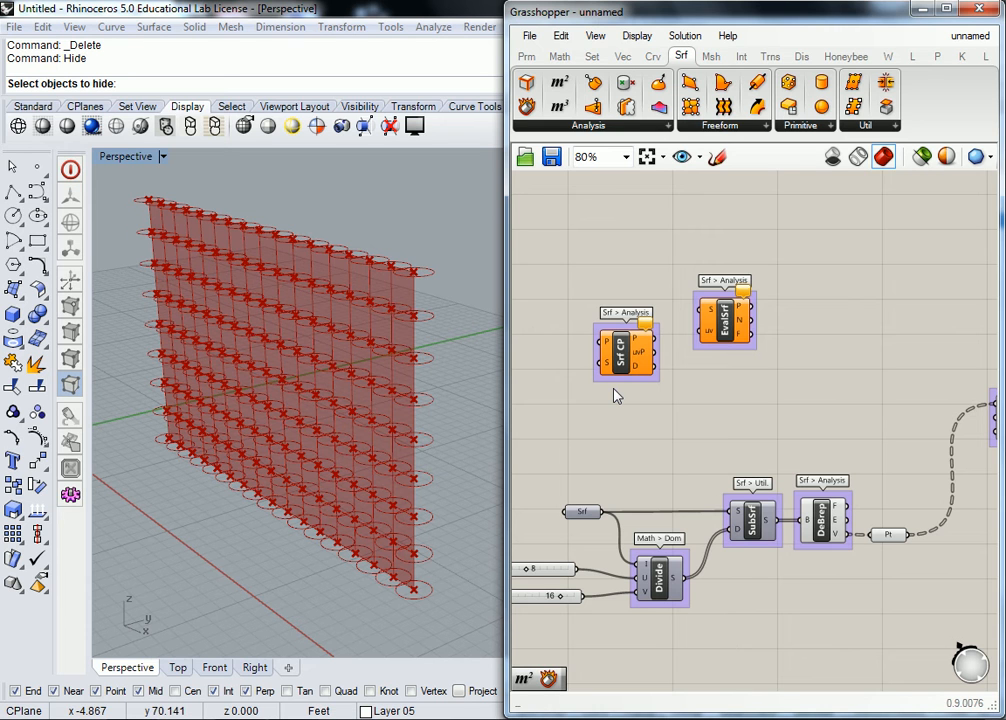
Step: Turn on the preview of the Srf parameter that holds the referenced surface
{"action": "scroll", "coordinate": [616, 396], "scroll_direction": "up", "scroll_amount": 2}
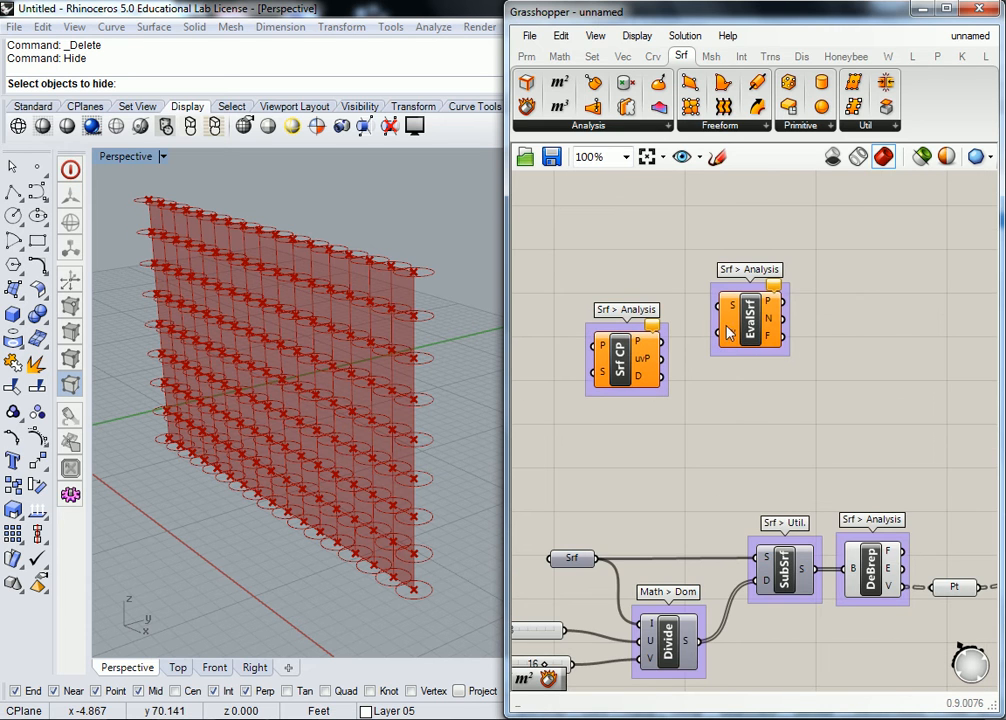
{"action": "right_click_drag", "start_coordinate": [608, 447], "coordinate": [748, 397]}
{"action": "left_click", "coordinate": [607, 548]}
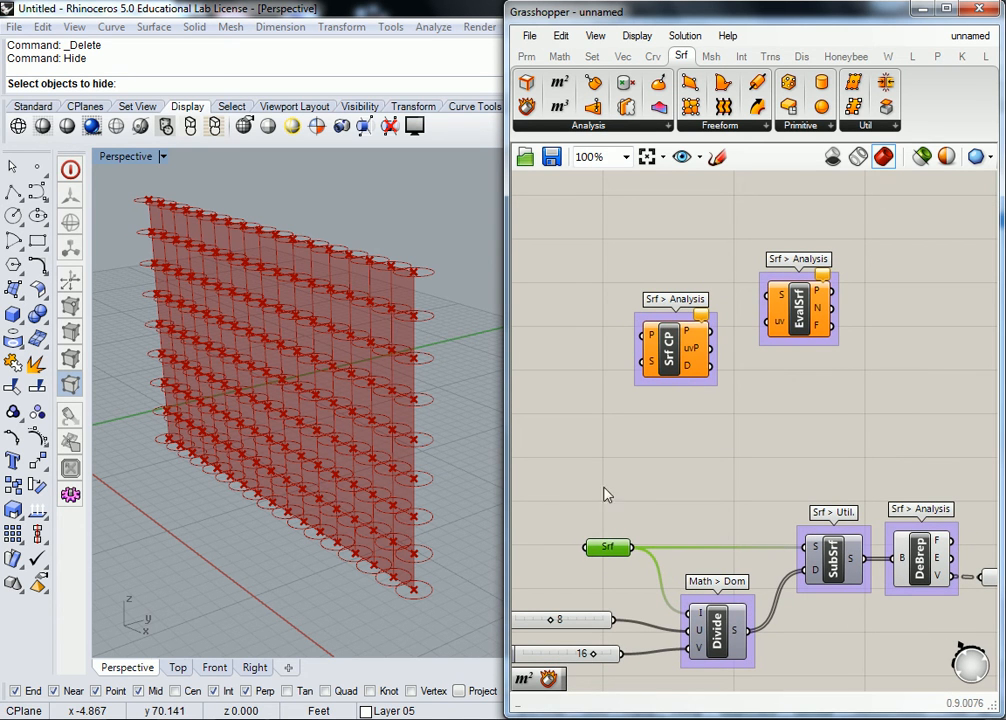
{"action": "left_click", "coordinate": [614, 532]}
{"action": "left_click", "coordinate": [613, 549]}
{"action": "right_click", "coordinate": [613, 549]}
{"action": "left_click", "coordinate": [668, 328]}
{"action": "left_click", "coordinate": [625, 487]}
{"action": "left_click", "coordinate": [609, 549]}
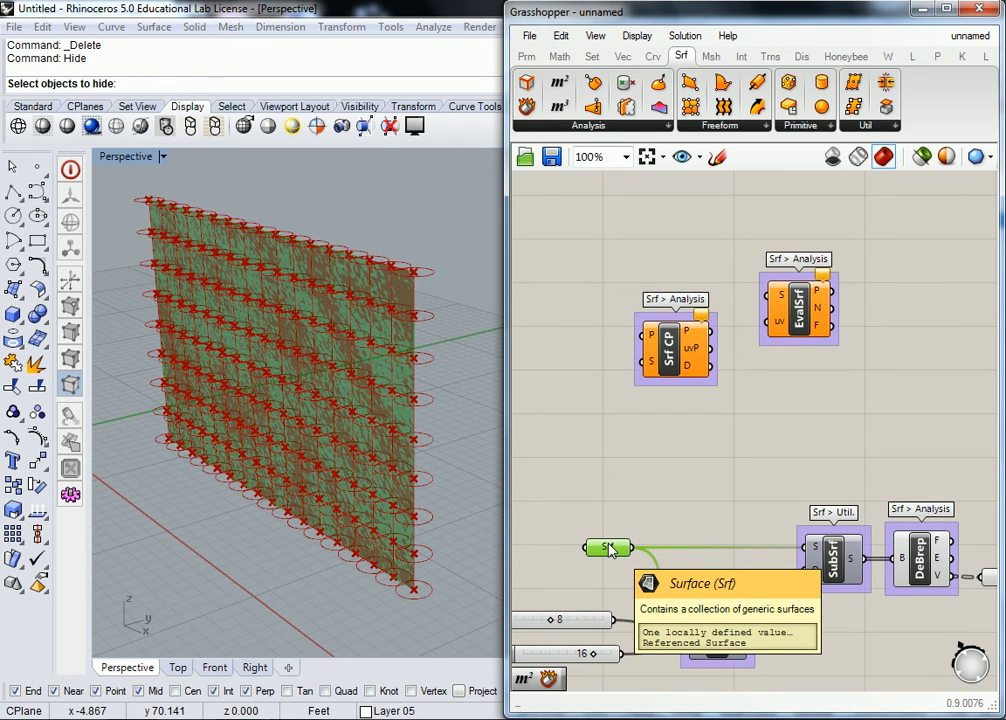
{"action": "left_click", "coordinate": [730, 433]}
{"action": "right_click_drag", "start_coordinate": [730, 433], "coordinate": [677, 458]}
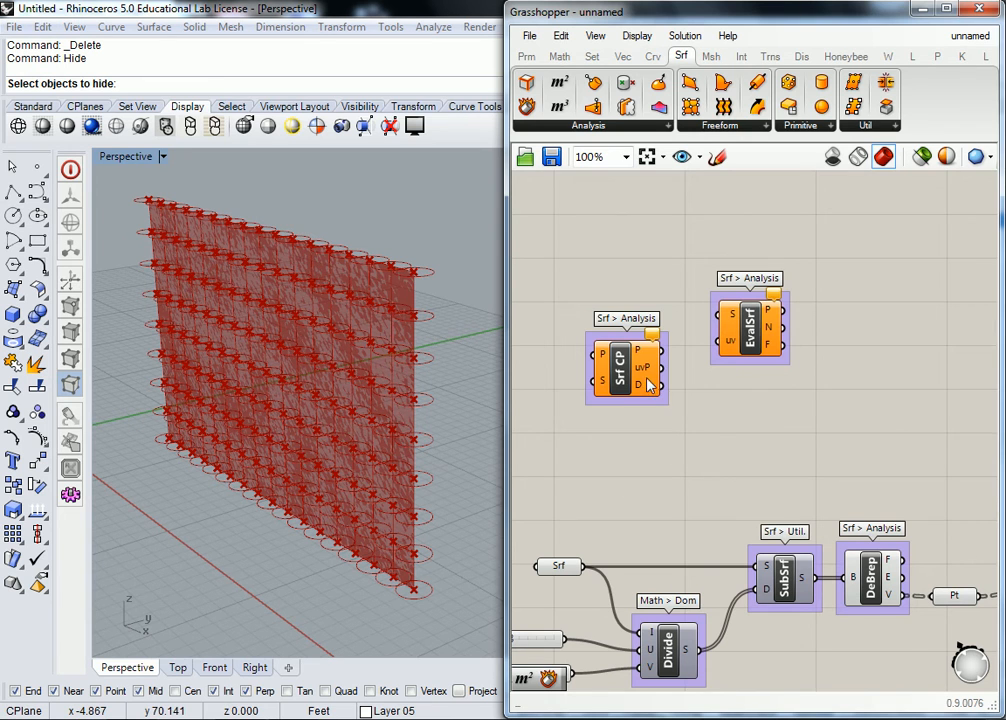
Step: Connect the uvP output of Surface Closest Point to the uv input of Evaluate Surface
{"action": "left_click_drag", "start_coordinate": [648, 368], "coordinate": [658, 382]}
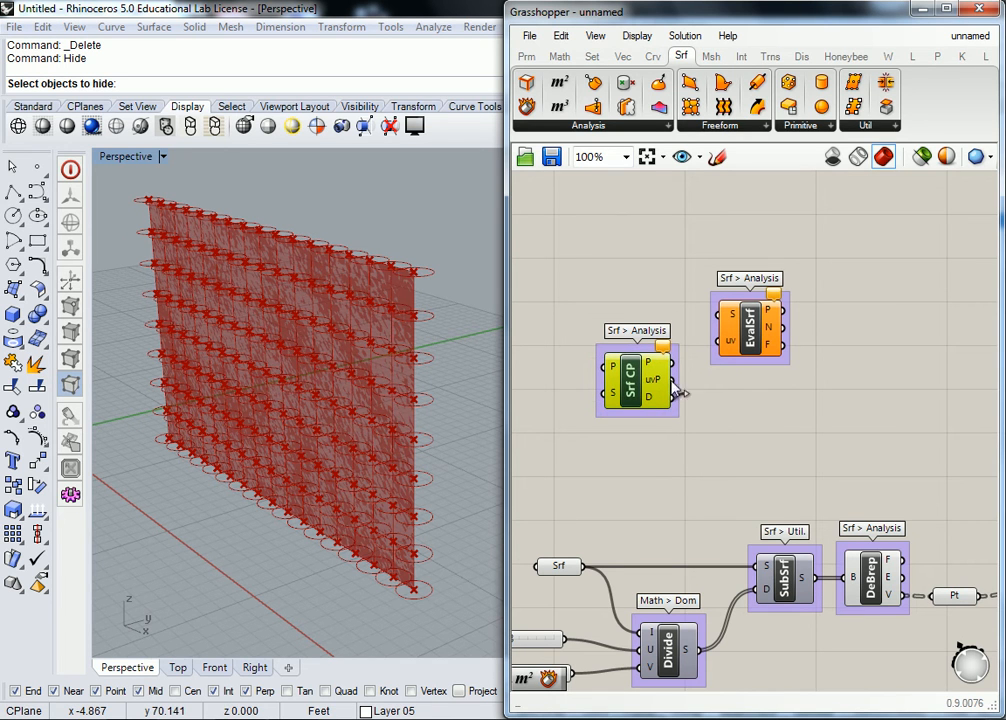
{"action": "mouse_move", "coordinate": [653, 388]}
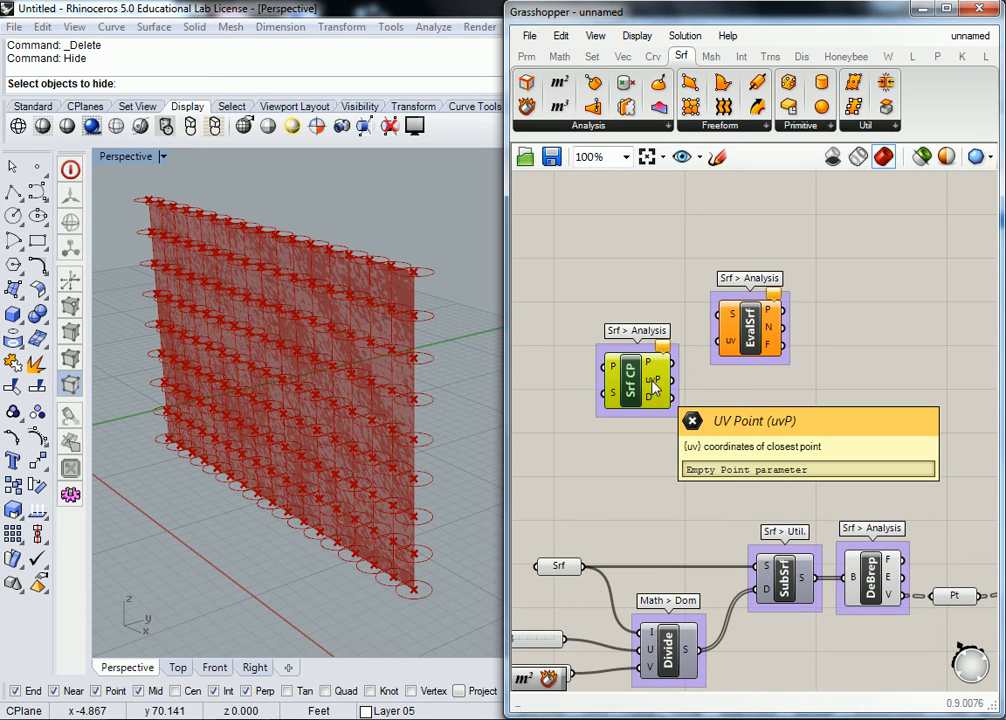
{"action": "mouse_move", "coordinate": [731, 348]}
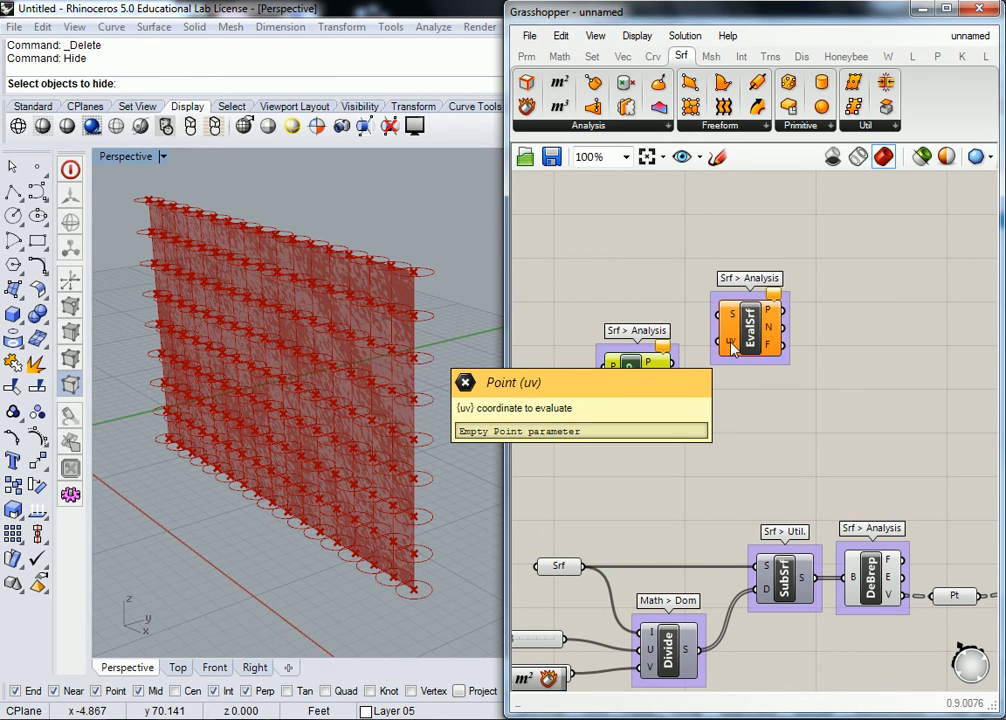
{"action": "left_click_drag", "start_coordinate": [731, 348], "coordinate": [672, 381]}
{"action": "mouse_move", "coordinate": [657, 389]}
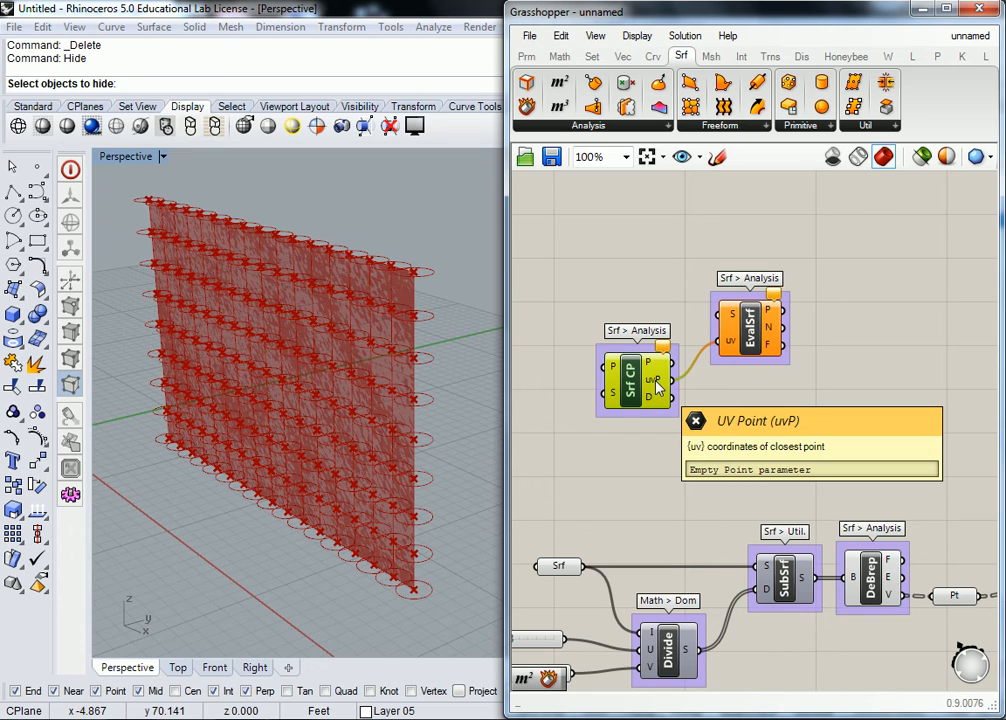
{"action": "mouse_move", "coordinate": [735, 347]}
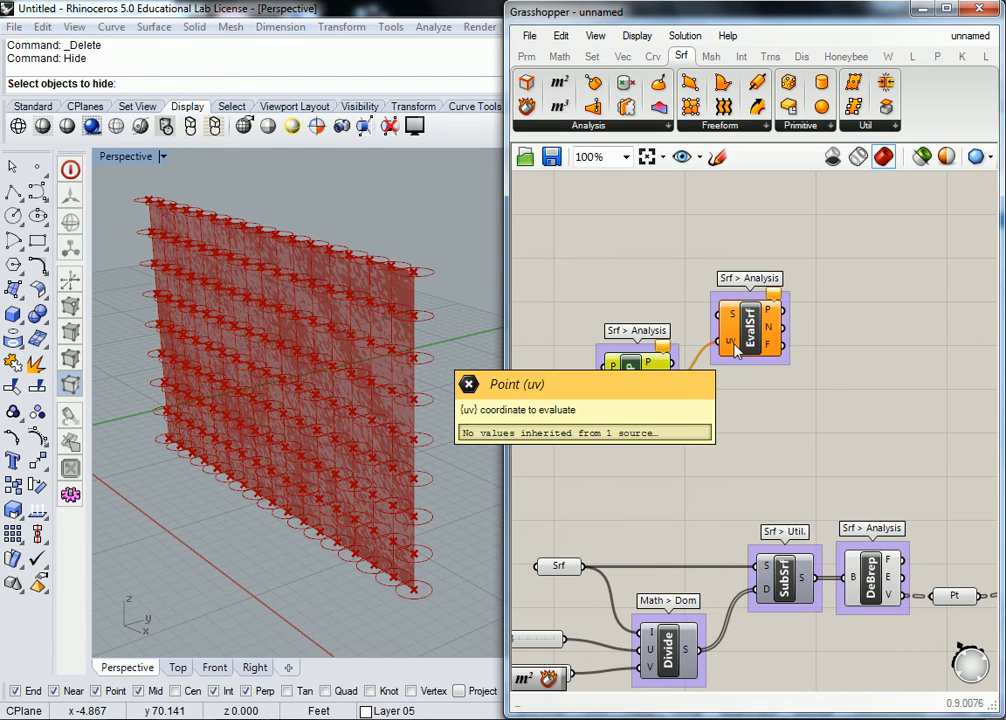
Step: Move Surface Closest Point and Evaluate Surface together to just above the SubSrf and DeBrep components
{"action": "left_click_drag", "start_coordinate": [839, 259], "coordinate": [656, 465]}
{"action": "left_click", "coordinate": [705, 401]}
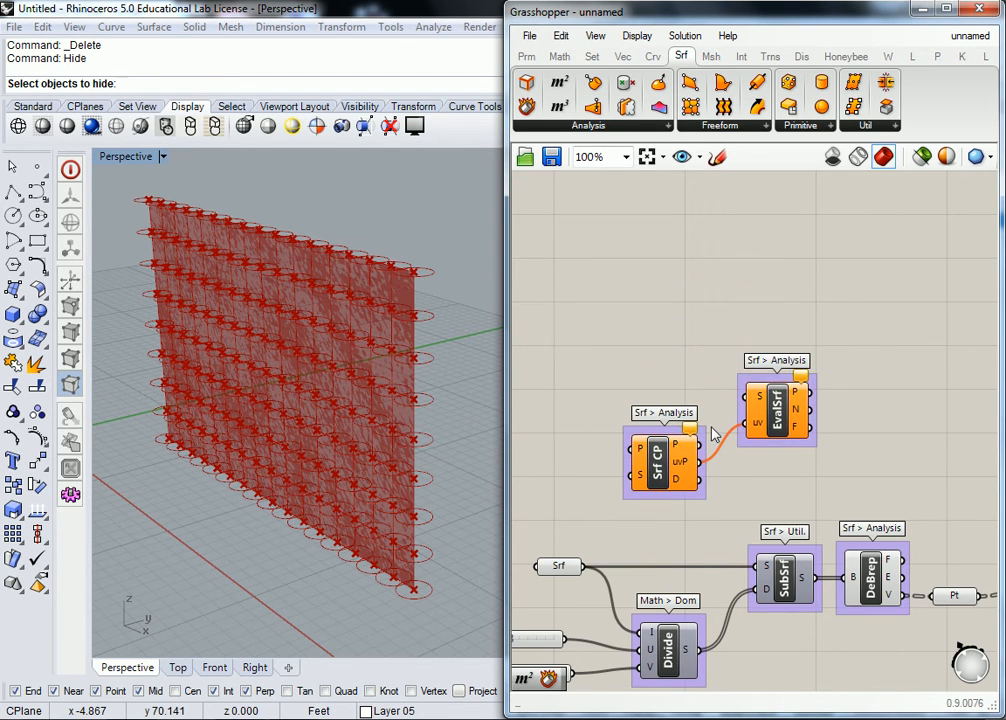
{"action": "mouse_move", "coordinate": [759, 401]}
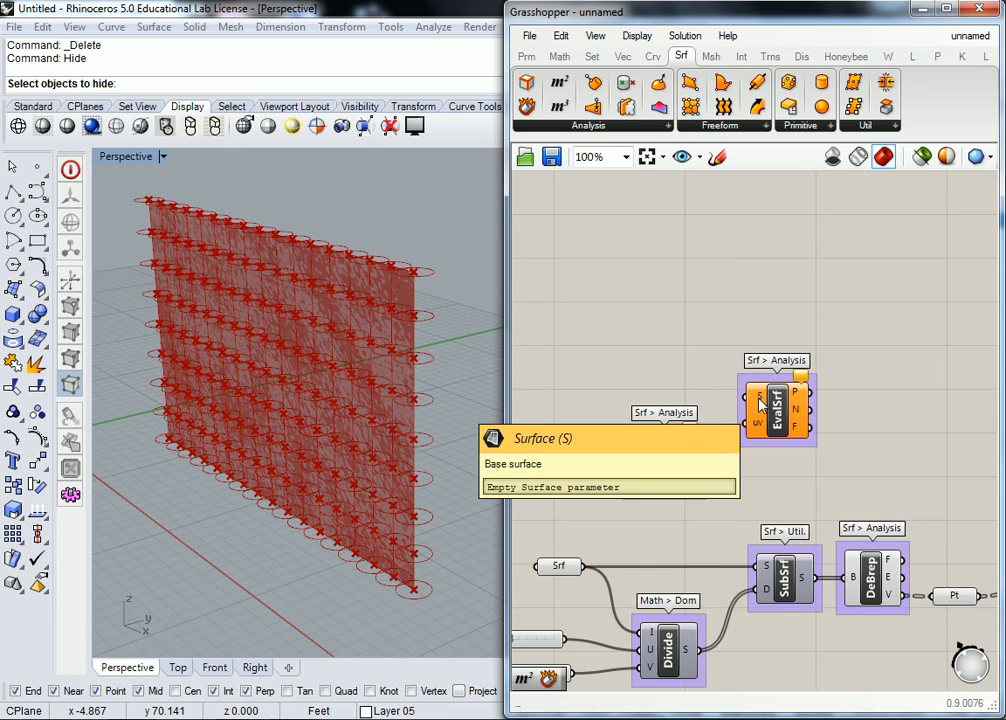
{"action": "right_click_drag", "start_coordinate": [674, 523], "coordinate": [704, 504]}
{"action": "mouse_move", "coordinate": [673, 459]}
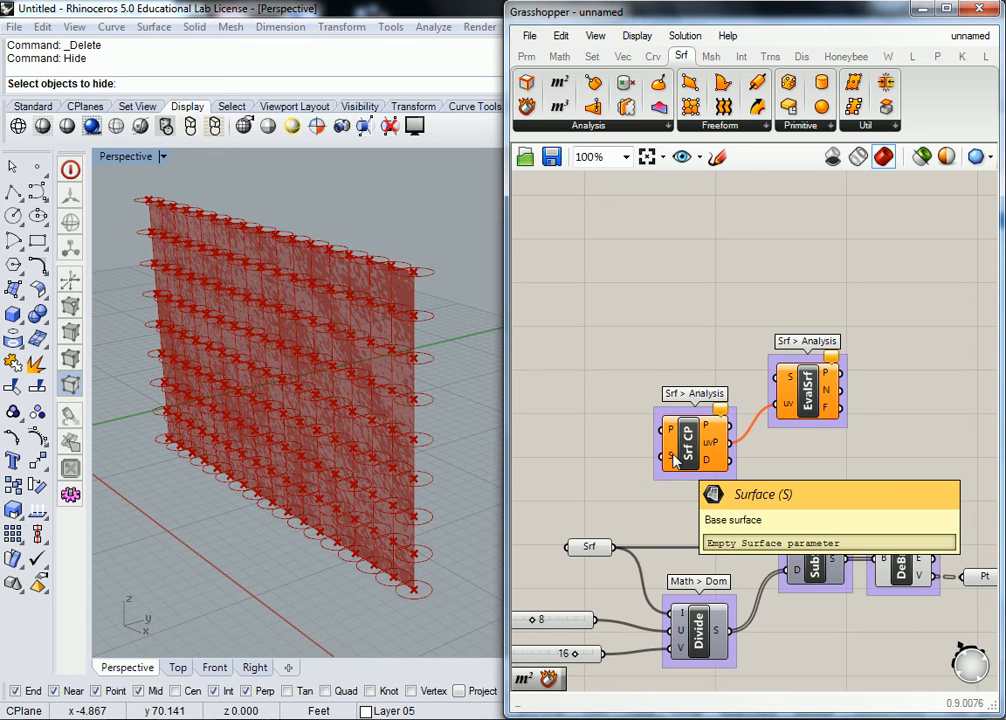
{"action": "left_click_drag", "start_coordinate": [820, 285], "coordinate": [655, 470]}
{"action": "left_click_drag", "start_coordinate": [695, 422], "coordinate": [780, 412]}
{"action": "left_click", "coordinate": [740, 308]}
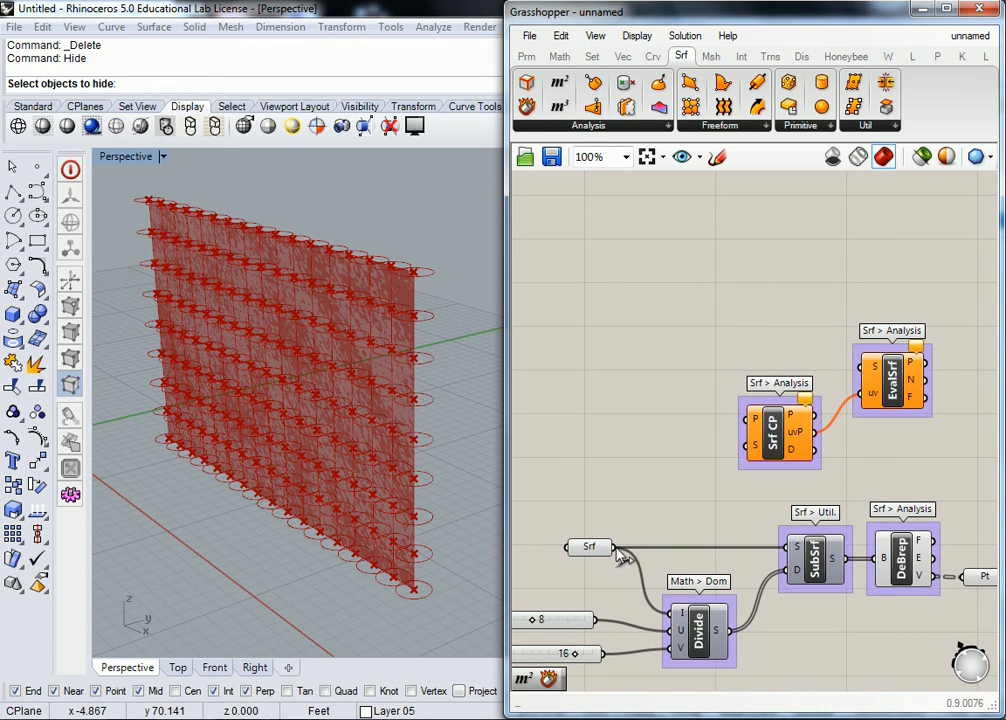
Step: Connect the Srf parameter to the S inputs of Evaluate Surface and Surface Closest Point, spacing the two components farther apart
{"action": "left_click_drag", "start_coordinate": [617, 547], "coordinate": [858, 366]}
{"action": "left_click_drag", "start_coordinate": [777, 446], "coordinate": [767, 337]}
{"action": "left_click", "coordinate": [734, 243]}
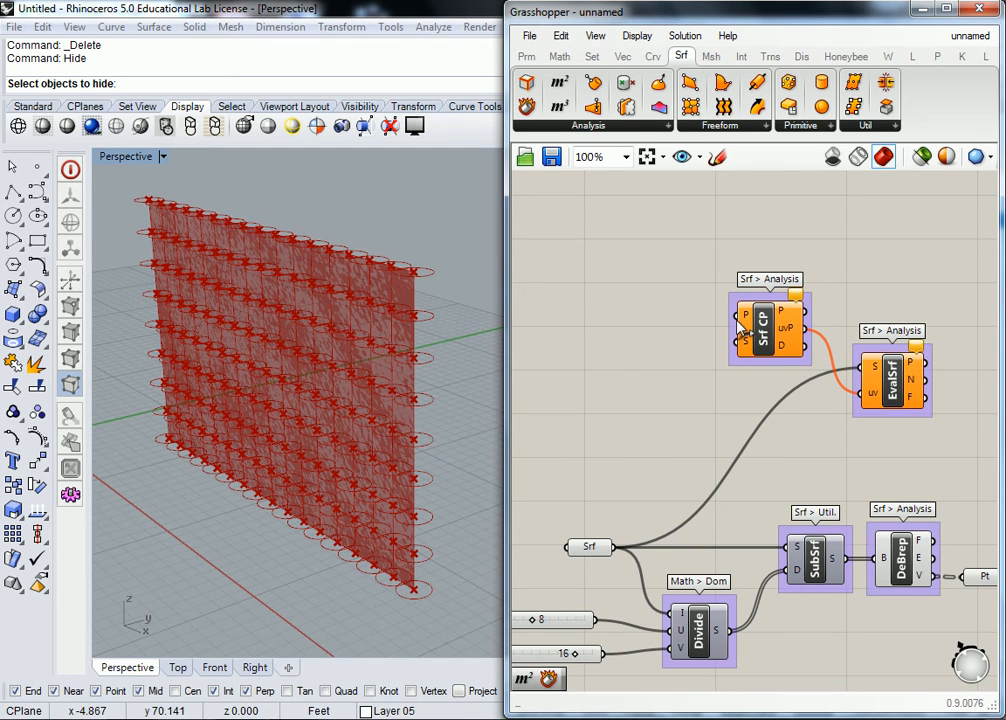
{"action": "mouse_move", "coordinate": [745, 317]}
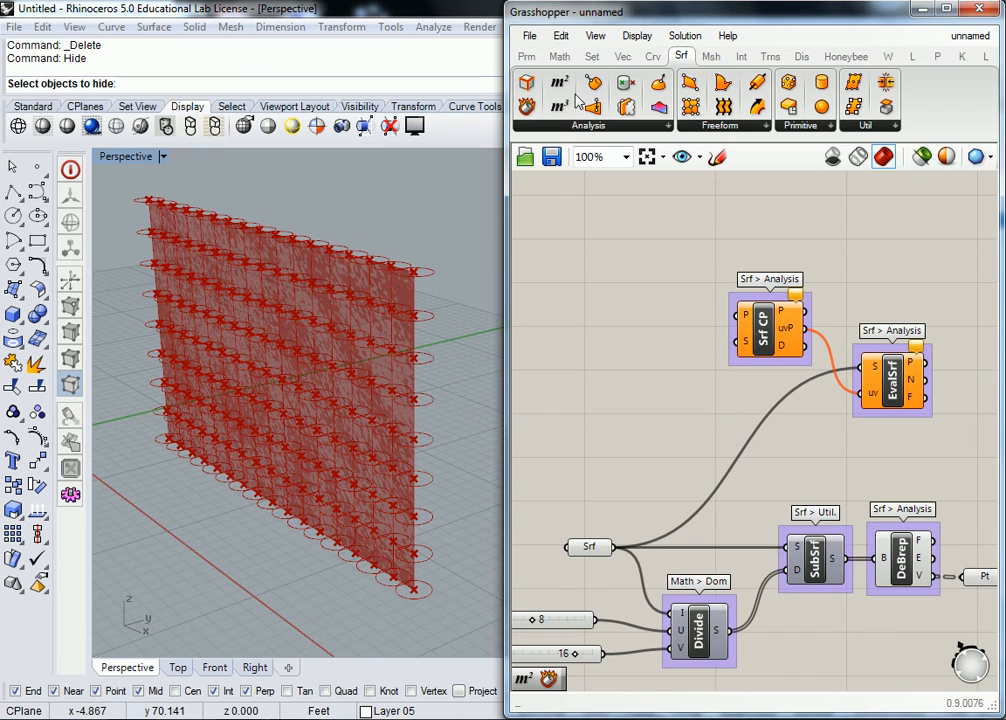
{"action": "left_click_drag", "start_coordinate": [617, 546], "coordinate": [731, 341]}
{"action": "mouse_move", "coordinate": [748, 344]}
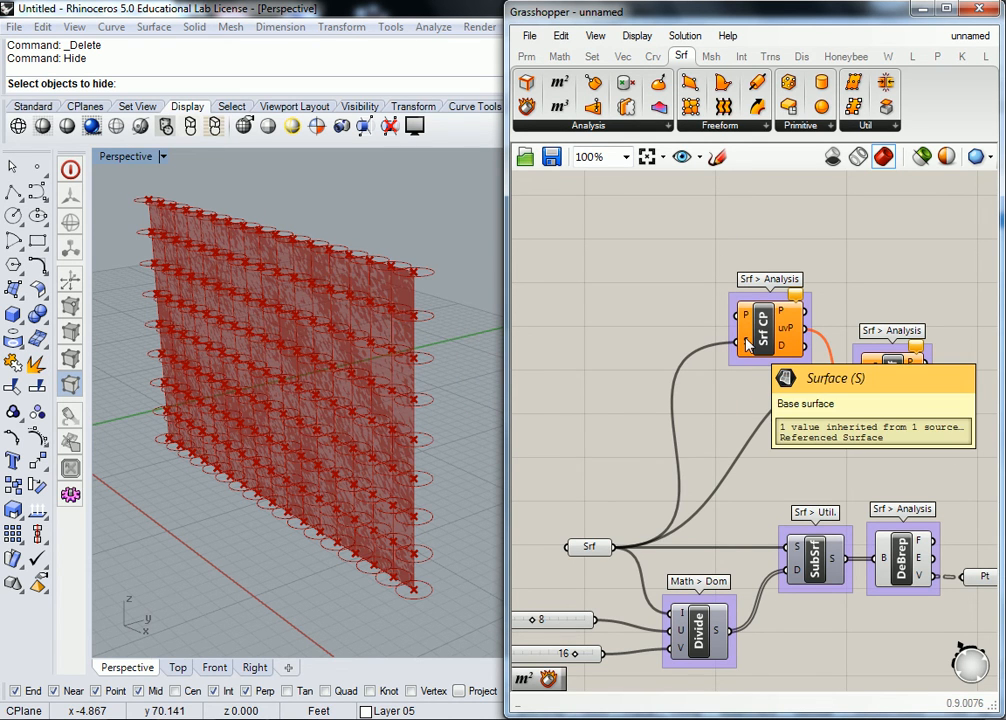
{"action": "left_click_drag", "start_coordinate": [885, 386], "coordinate": [898, 420]}
{"action": "left_click", "coordinate": [663, 318]}
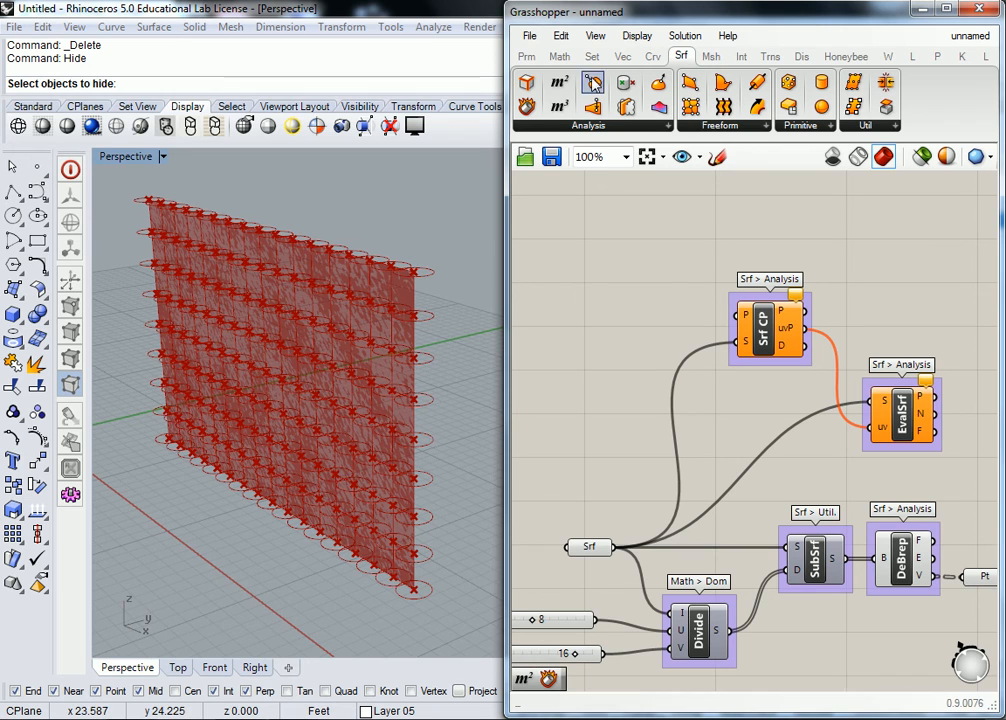
Step: Place an Area component before Surface Closest Point and connect the Srf parameter to its G input
{"action": "left_click_drag", "start_coordinate": [559, 84], "coordinate": [637, 358]}
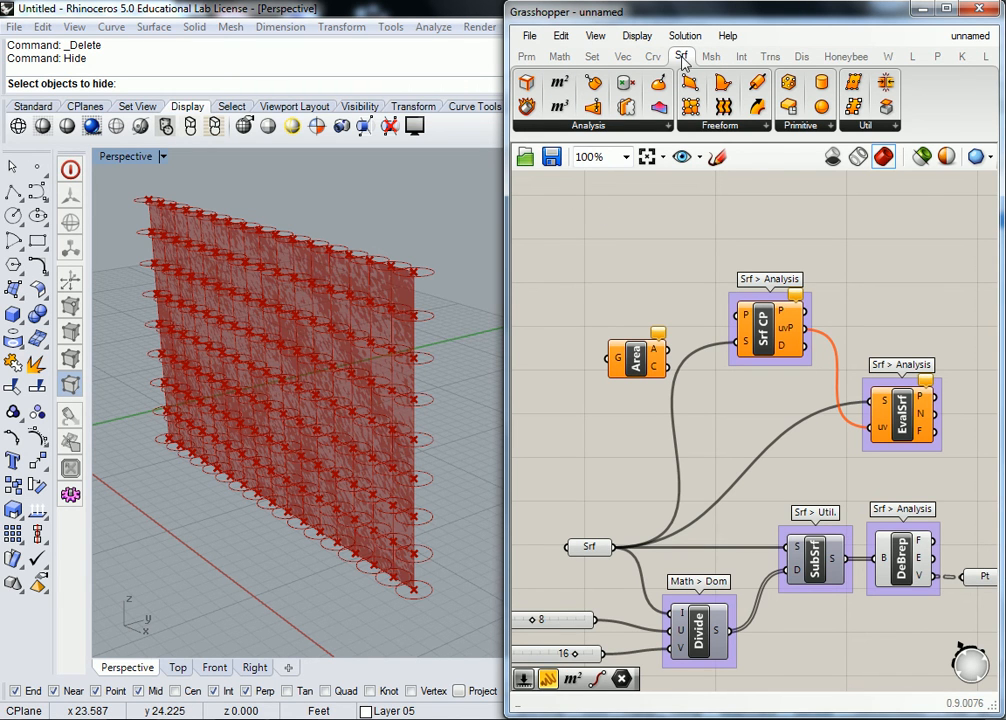
{"action": "mouse_move", "coordinate": [683, 62]}
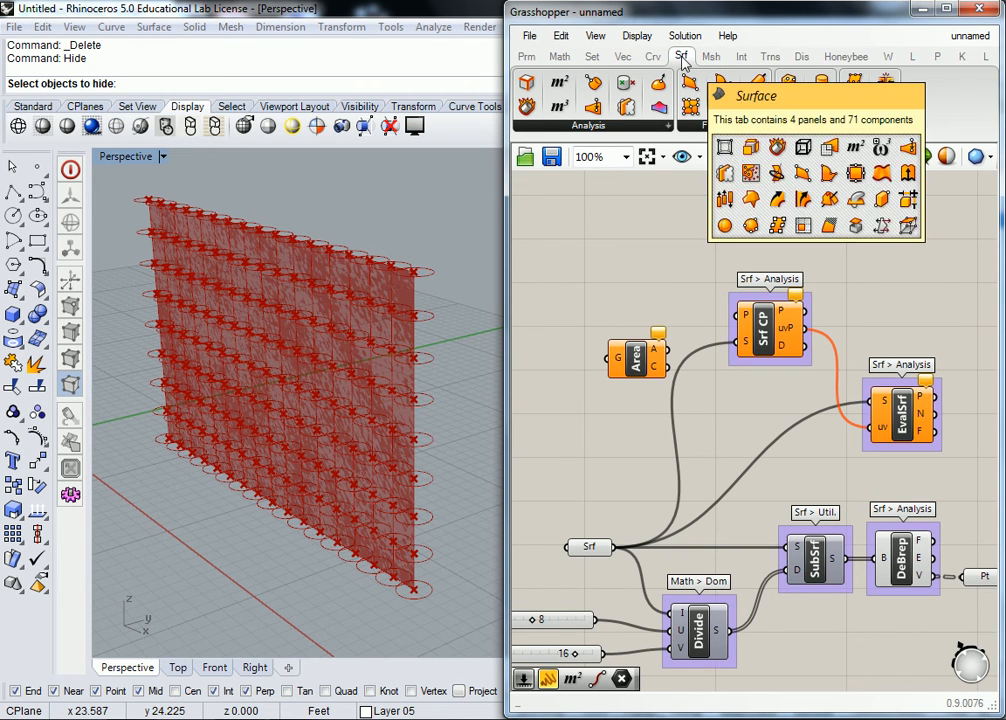
{"action": "left_click", "coordinate": [628, 127]}
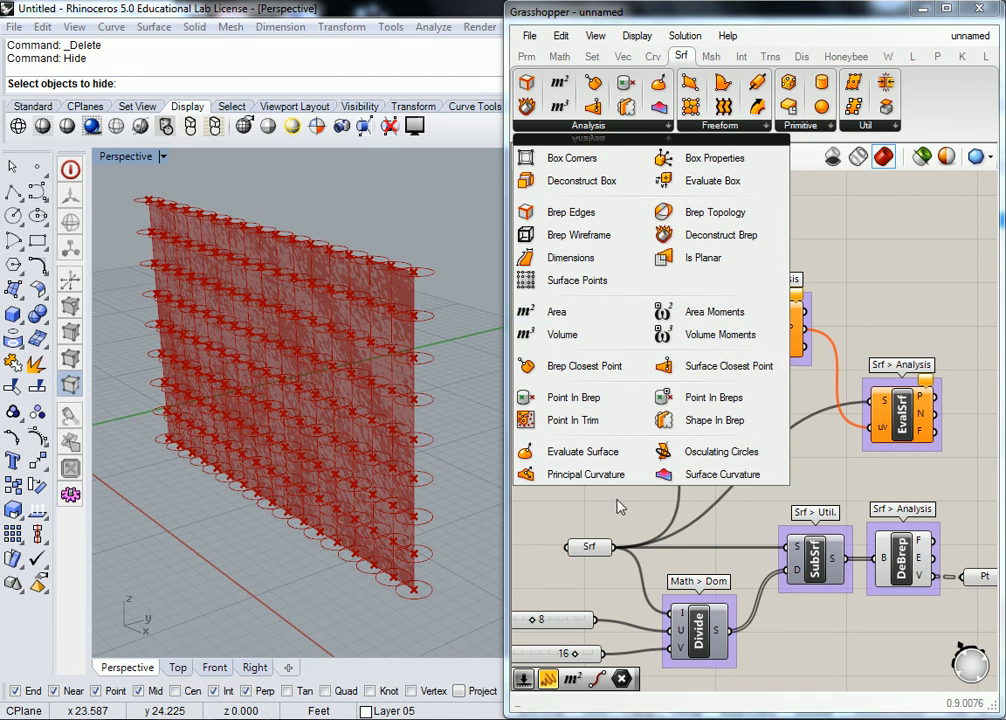
{"action": "left_click_drag", "start_coordinate": [556, 313], "coordinate": [622, 358]}
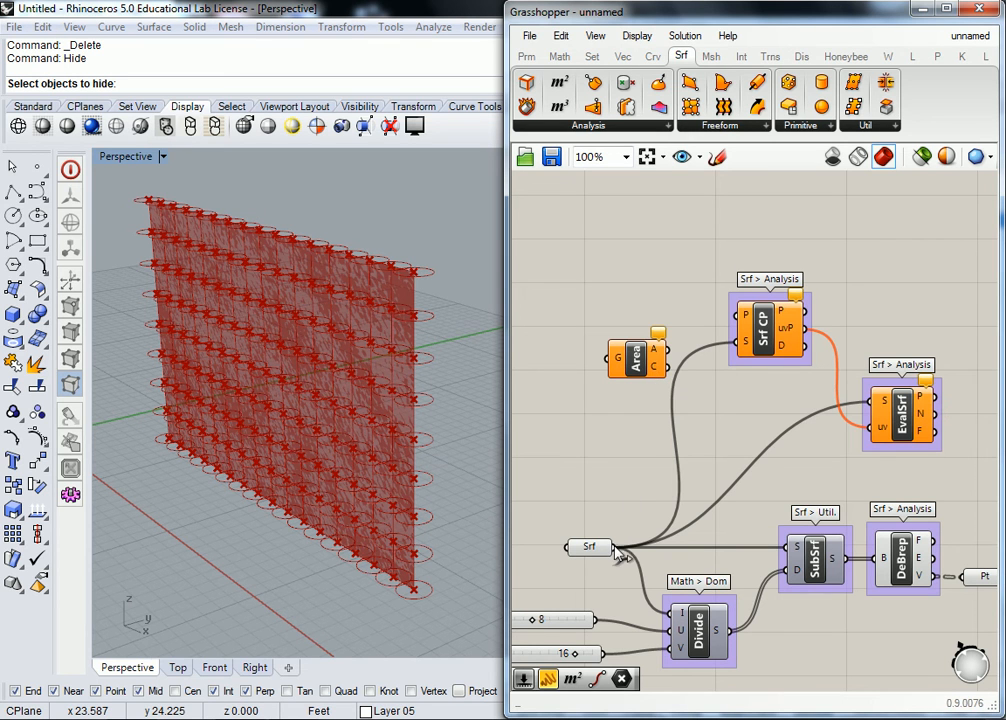
{"action": "left_click_drag", "start_coordinate": [614, 546], "coordinate": [617, 357]}
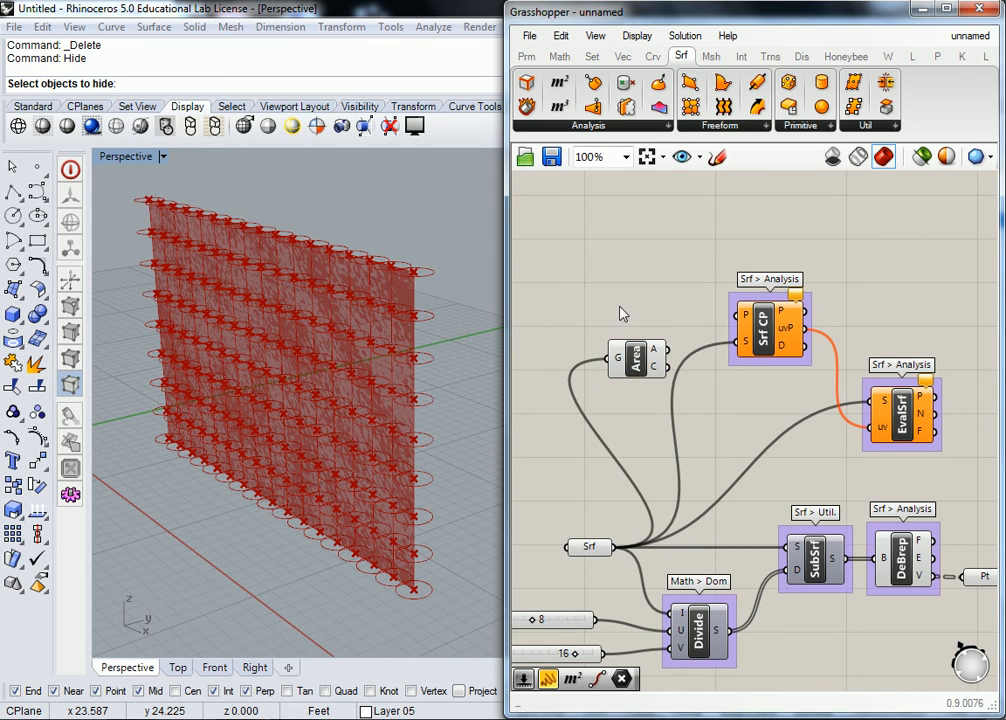
Step: Connect Area's centroid output to the P input of Surface Closest Point and tidy the layout of the analysis components
{"action": "mouse_move", "coordinate": [660, 350]}
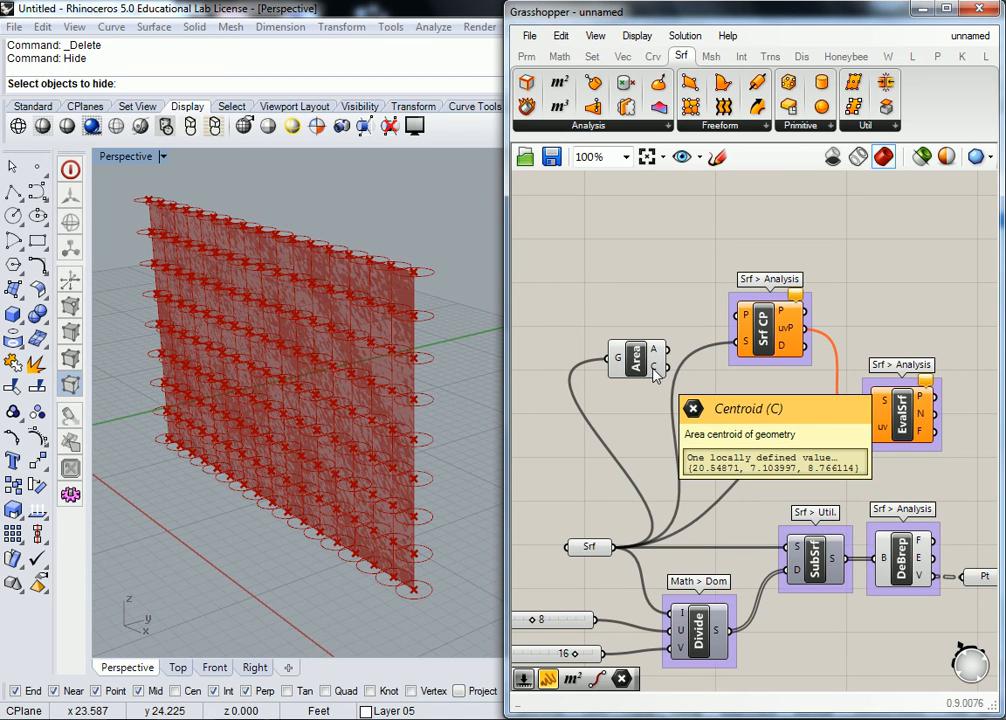
{"action": "left_click_drag", "start_coordinate": [634, 362], "coordinate": [744, 315]}
{"action": "right_click_drag", "start_coordinate": [784, 340], "coordinate": [730, 347]}
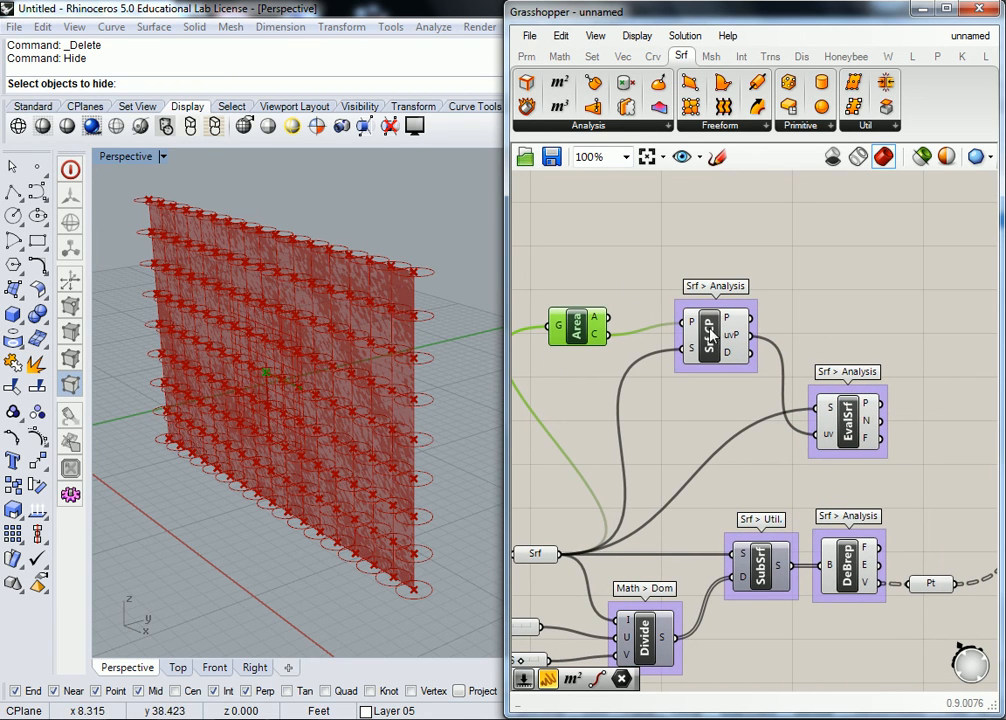
{"action": "left_click_drag", "start_coordinate": [705, 330], "coordinate": [705, 342]}
{"action": "left_click_drag", "start_coordinate": [840, 423], "coordinate": [850, 395]}
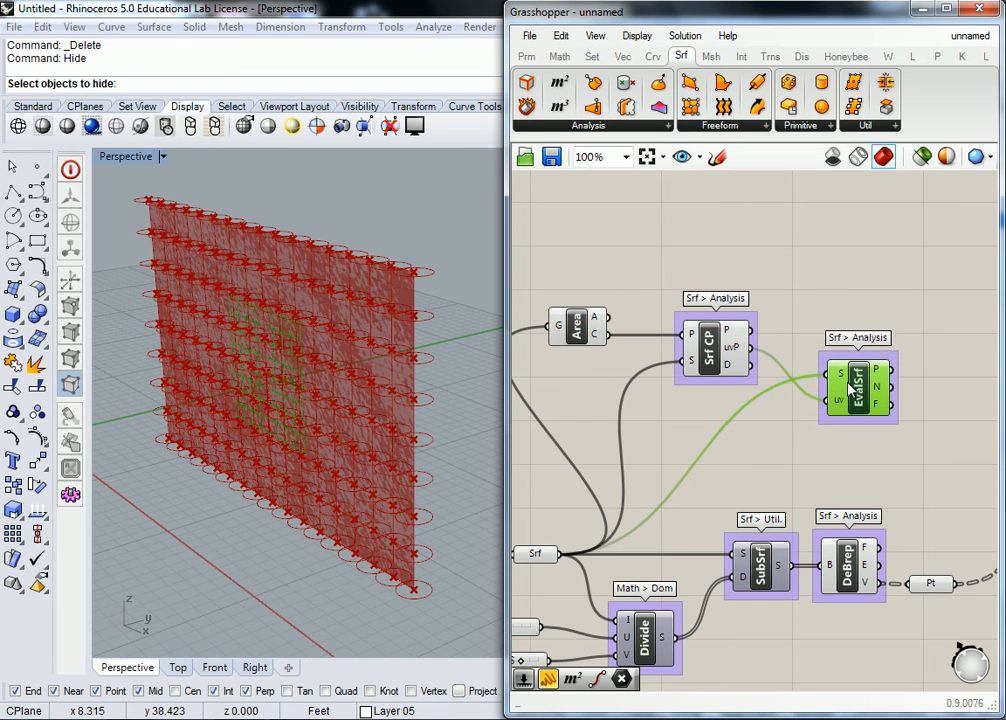
Step: Group the Area component and label the group "Srf > Analysis"
{"action": "scroll", "coordinate": [785, 281], "scroll_direction": "down", "scroll_amount": 2}
{"action": "left_click_drag", "start_coordinate": [890, 279], "coordinate": [630, 384]}
{"action": "left_click", "coordinate": [651, 232]}
{"action": "left_click", "coordinate": [653, 316]}
{"action": "key", "text": "ctrl+g"}
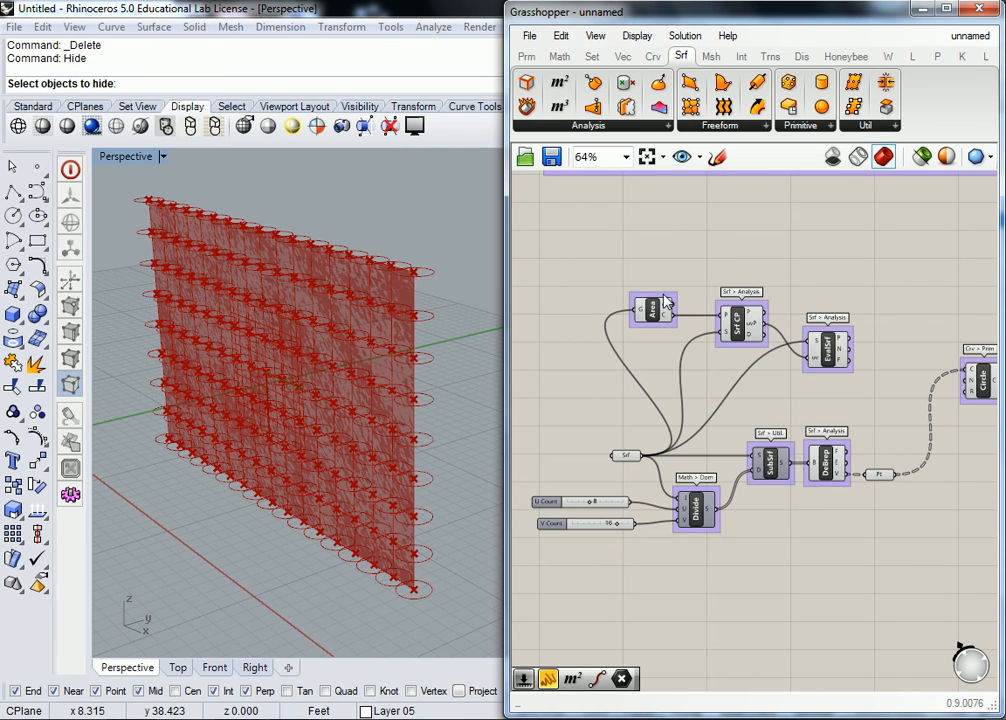
{"action": "right_click", "coordinate": [665, 300]}
{"action": "type", "text": "Srf > Analysys"}
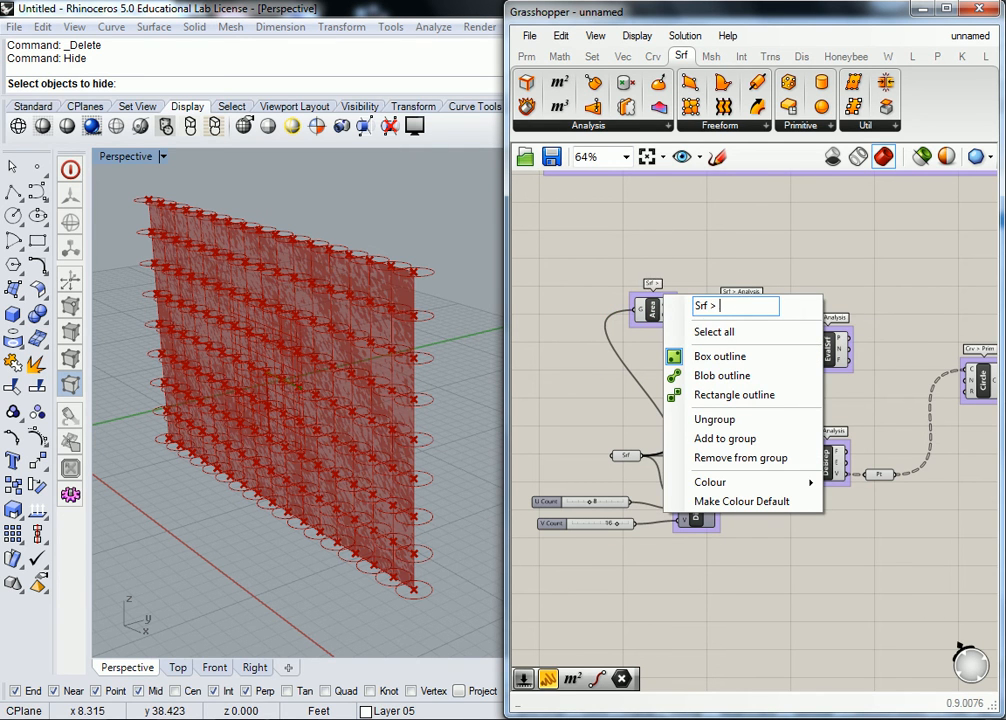
{"action": "key", "text": "BackSpace"}
{"action": "key", "text": "BackSpace"}
{"action": "key", "text": "BackSpace"}
{"action": "key", "text": "BackSpace"}
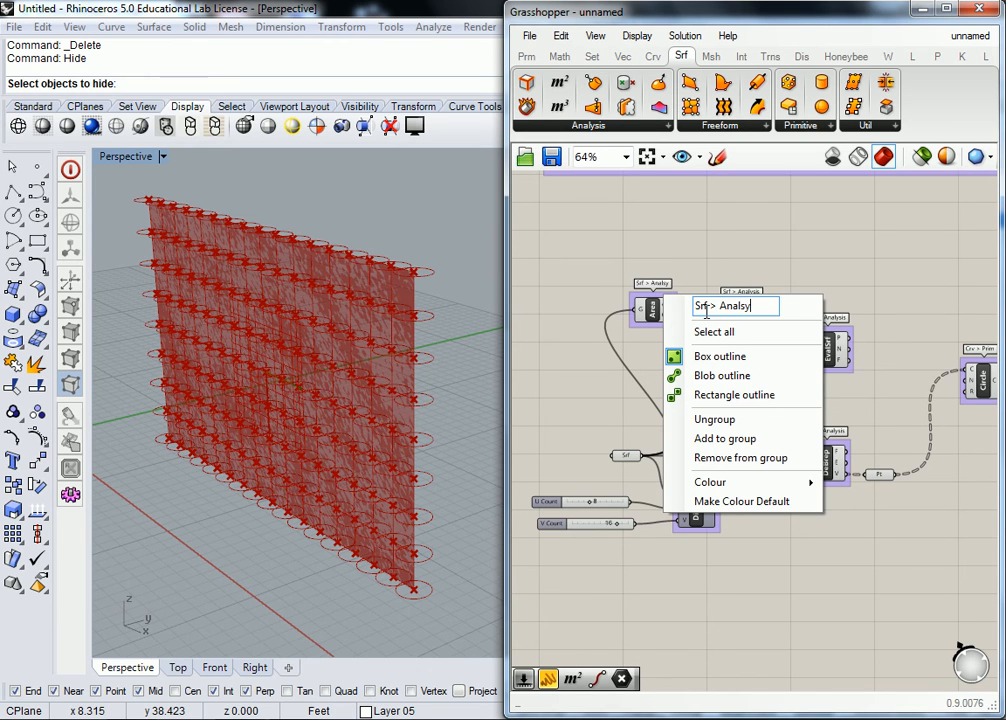
{"action": "type", "text": "ysis"}
{"action": "key", "text": "Return"}
Step: Group Area, Surface Closest Point and Evaluate Surface under the label "Find SRF Normal" and space the components apart inside it
{"action": "scroll", "coordinate": [802, 233], "scroll_direction": "up", "scroll_amount": 2}
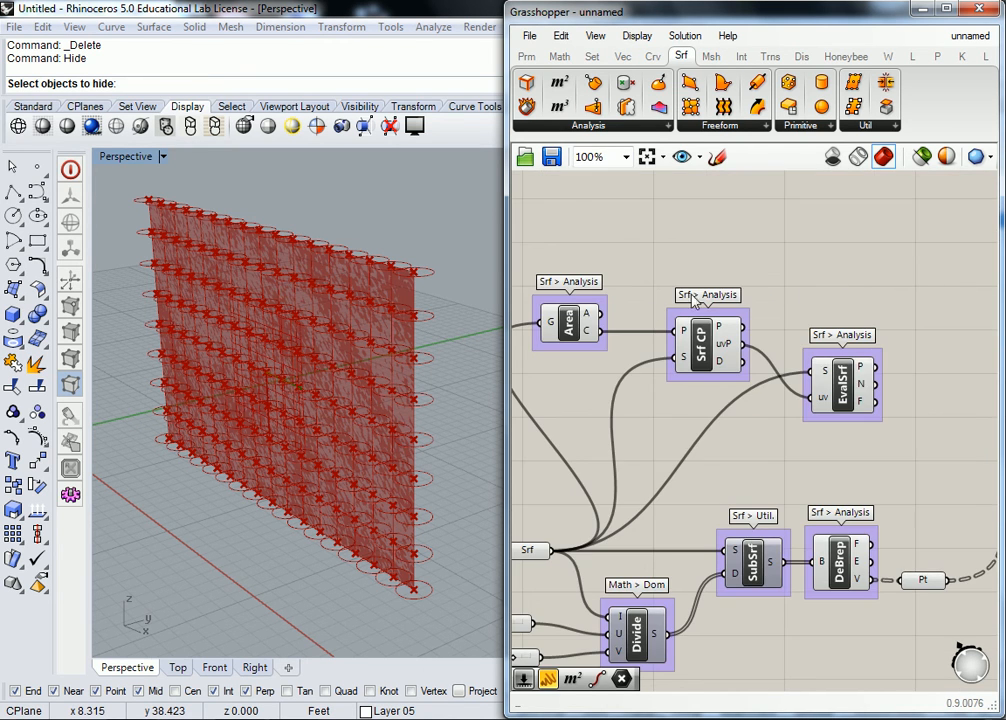
{"action": "scroll", "coordinate": [842, 287], "scroll_direction": "down", "scroll_amount": 1}
{"action": "left_click_drag", "start_coordinate": [871, 282], "coordinate": [570, 414]}
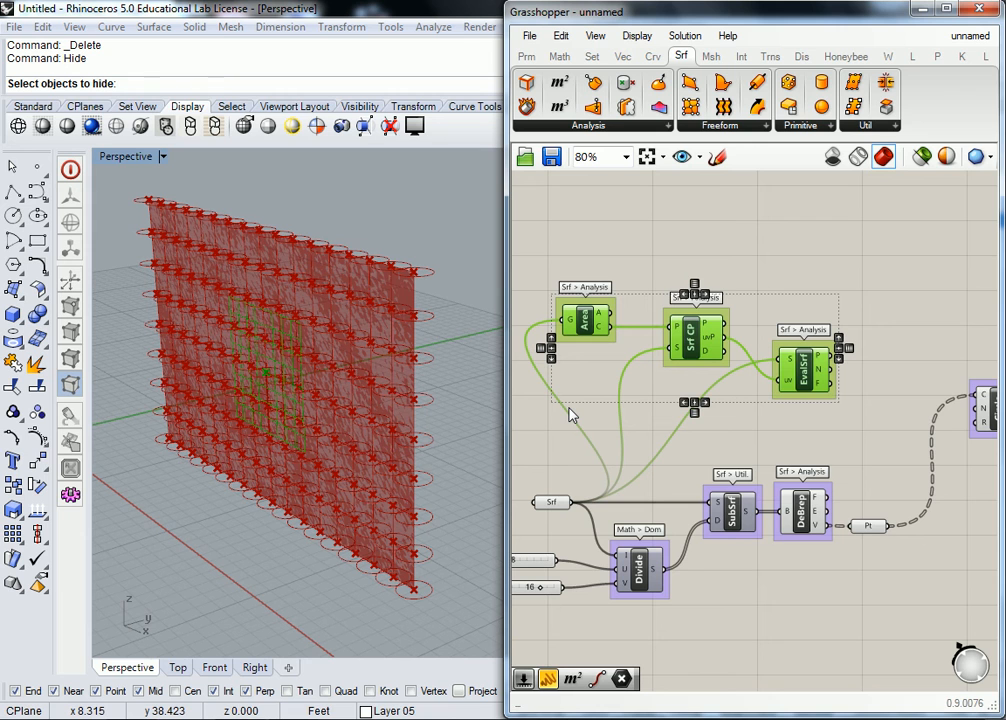
{"action": "key", "text": "ctrl+g"}
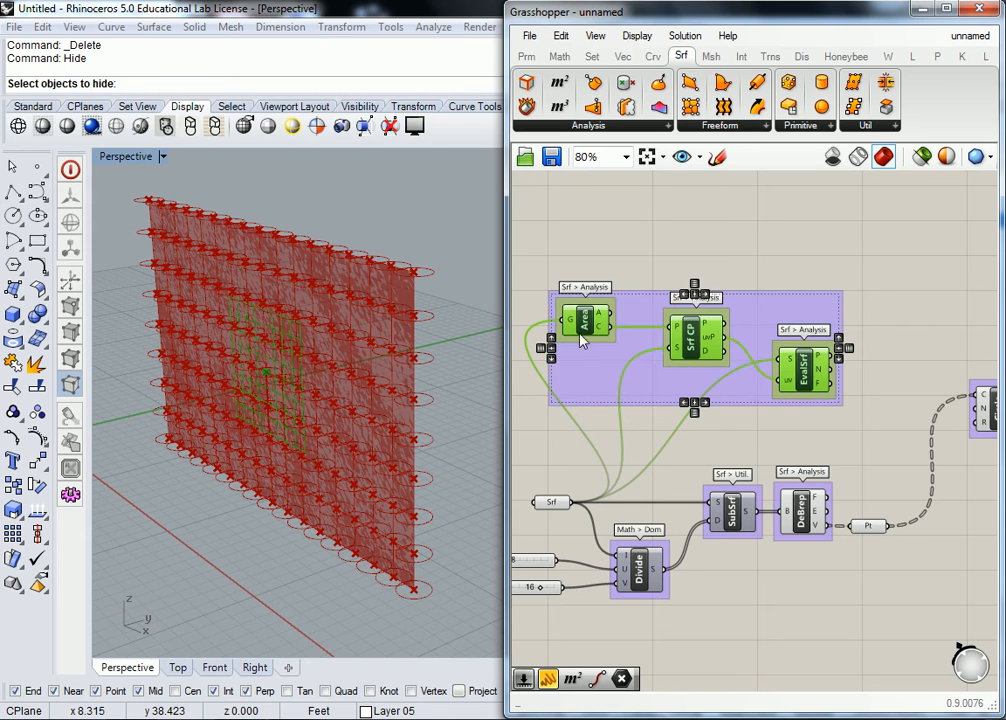
{"action": "right_click", "coordinate": [647, 305]}
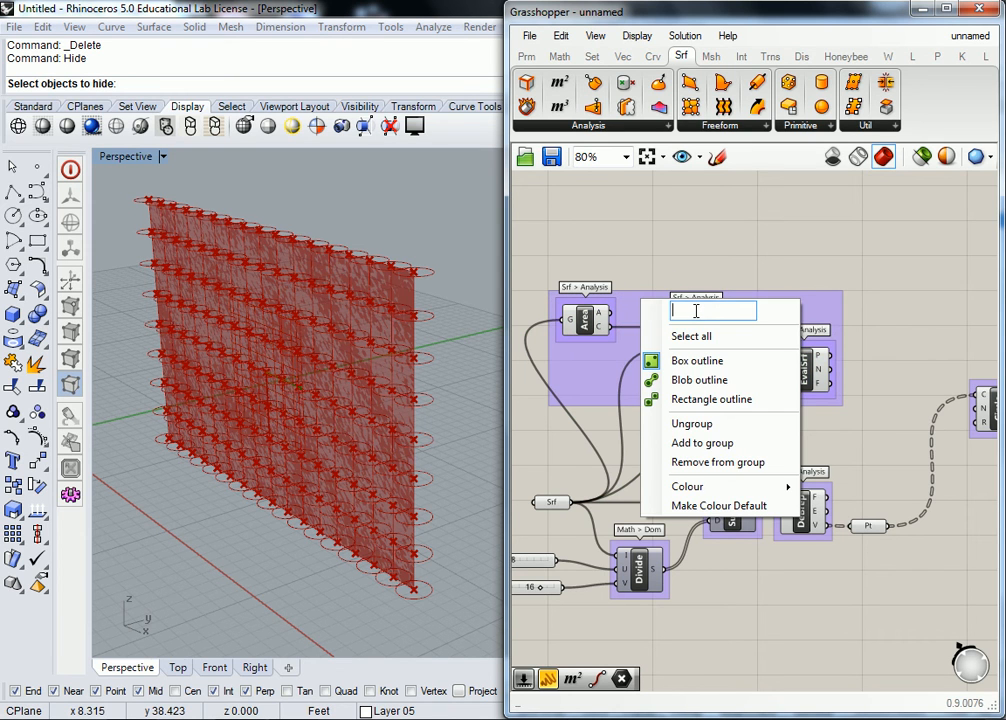
{"action": "type", "text": "Find SRF Normal"}
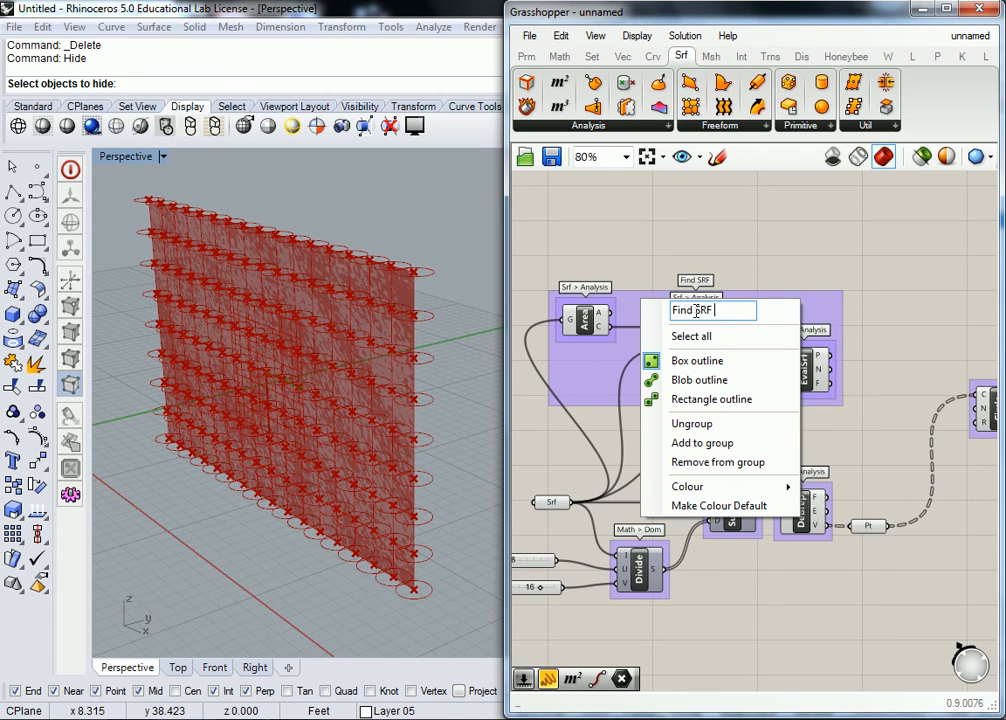
{"action": "left_click", "coordinate": [763, 263]}
{"action": "left_click", "coordinate": [668, 363]}
{"action": "left_click_drag", "start_coordinate": [803, 368], "coordinate": [806, 368]}
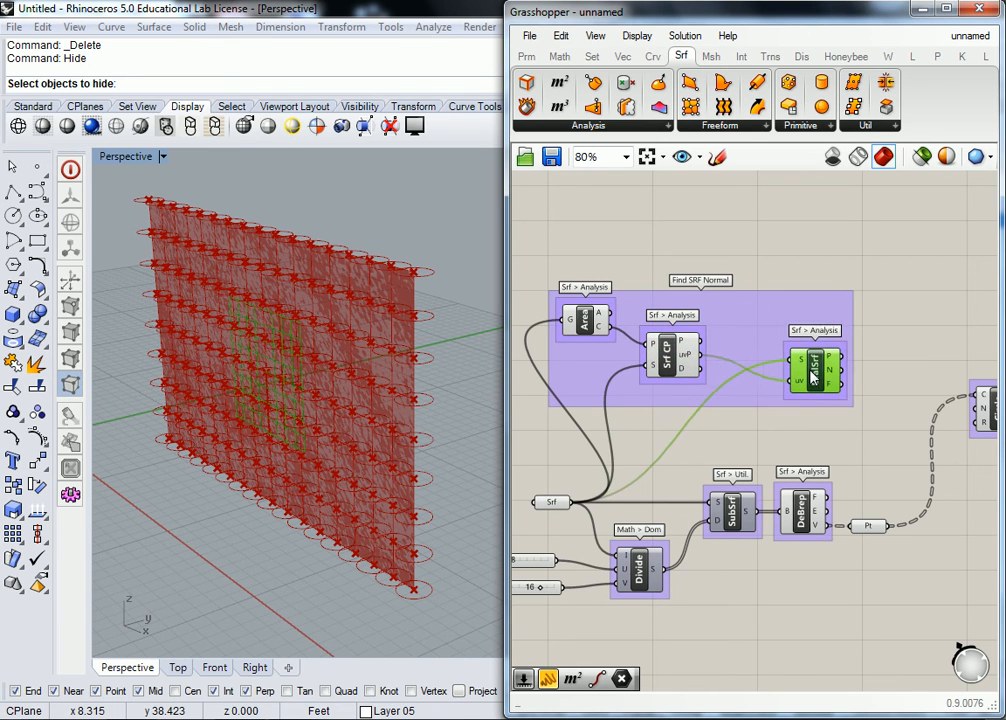
Step: Turn off the preview of the Srf parameter and of the Area and Surface Closest Point components
{"action": "scroll", "coordinate": [720, 250], "scroll_direction": "down", "scroll_amount": 1}
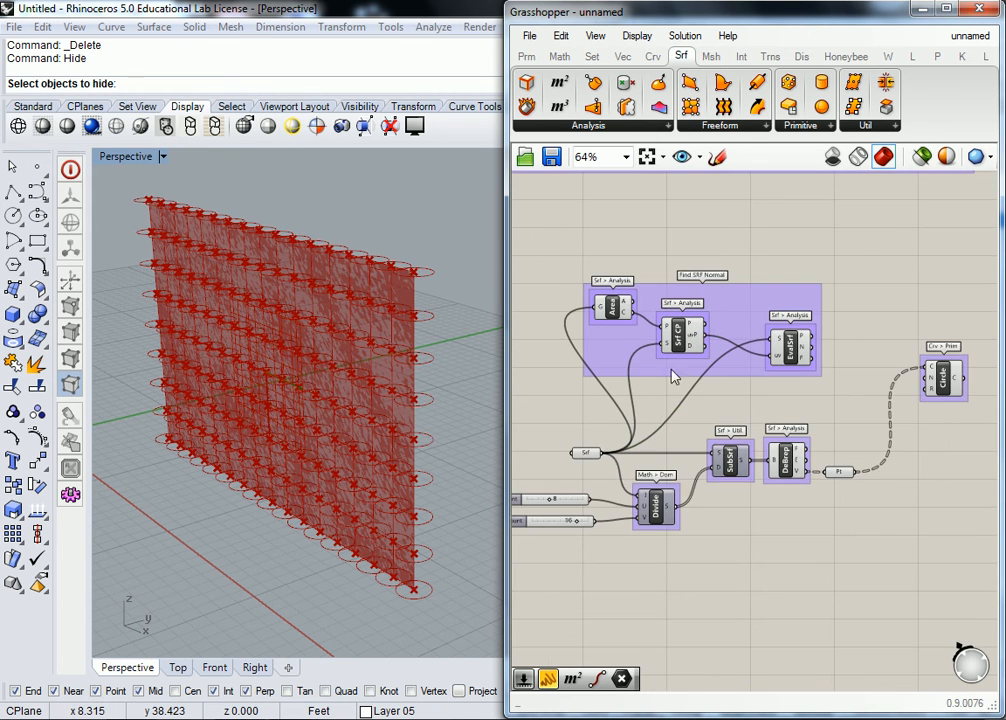
{"action": "left_click", "coordinate": [590, 455]}
{"action": "right_click", "coordinate": [592, 457]}
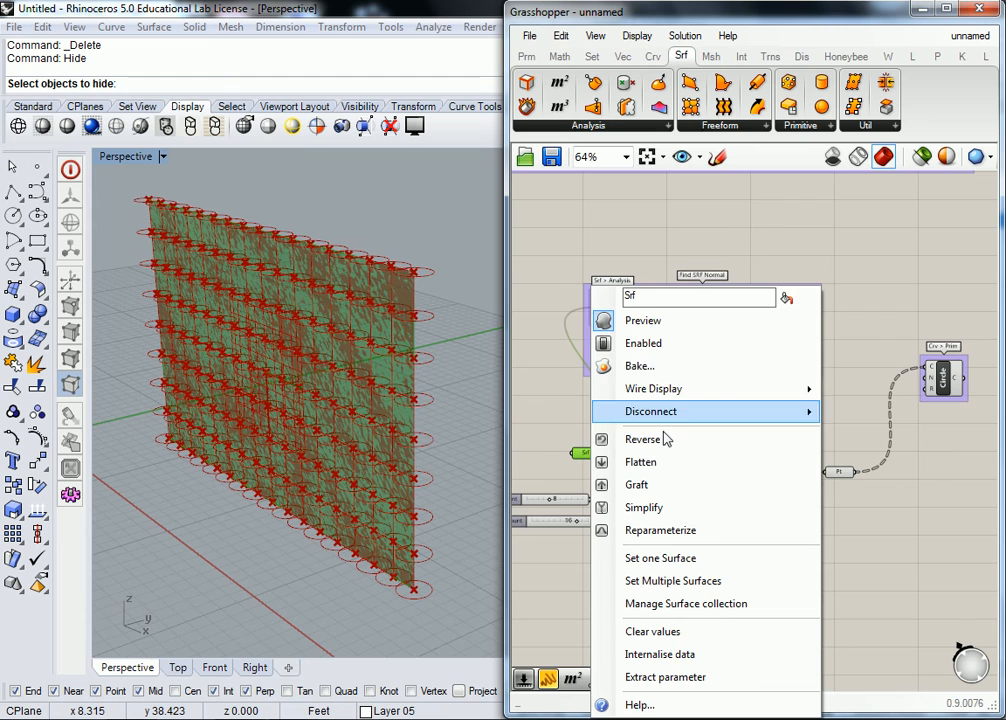
{"action": "left_click", "coordinate": [640, 321]}
{"action": "left_click", "coordinate": [613, 310]}
{"action": "right_click", "coordinate": [613, 310]}
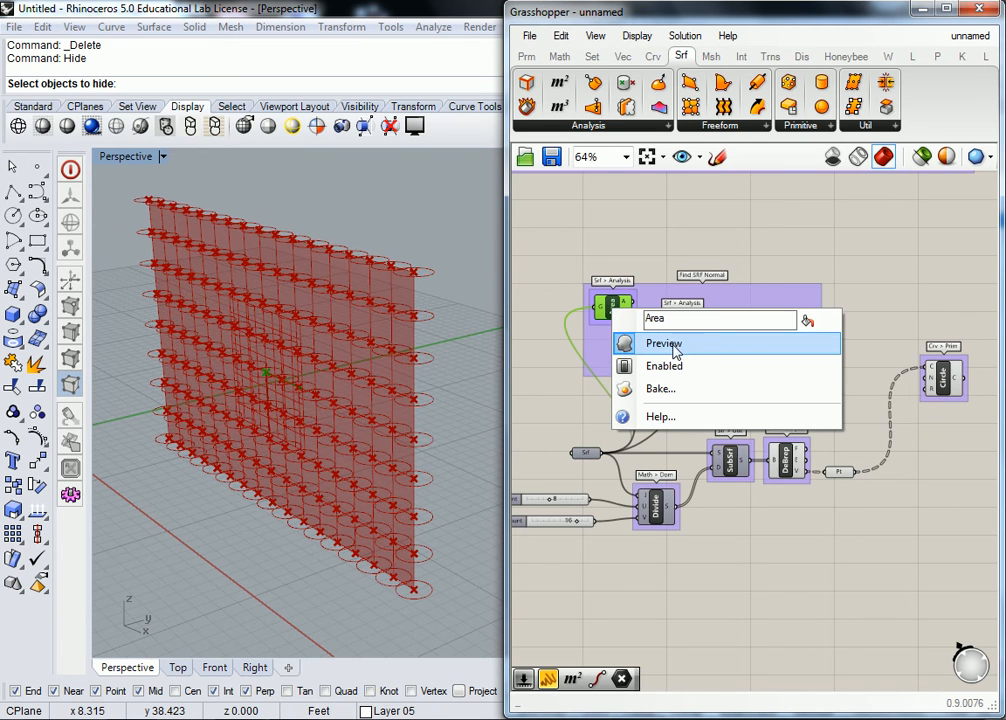
{"action": "left_click", "coordinate": [674, 344]}
{"action": "left_click", "coordinate": [679, 340]}
{"action": "right_click", "coordinate": [706, 334]}
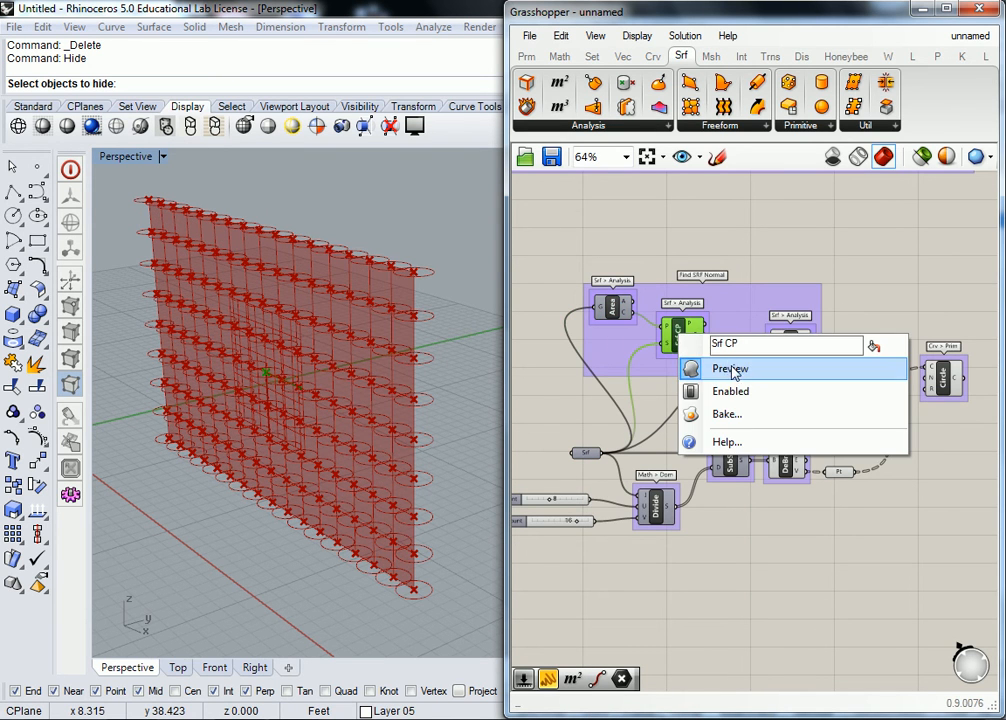
{"action": "left_click", "coordinate": [731, 367]}
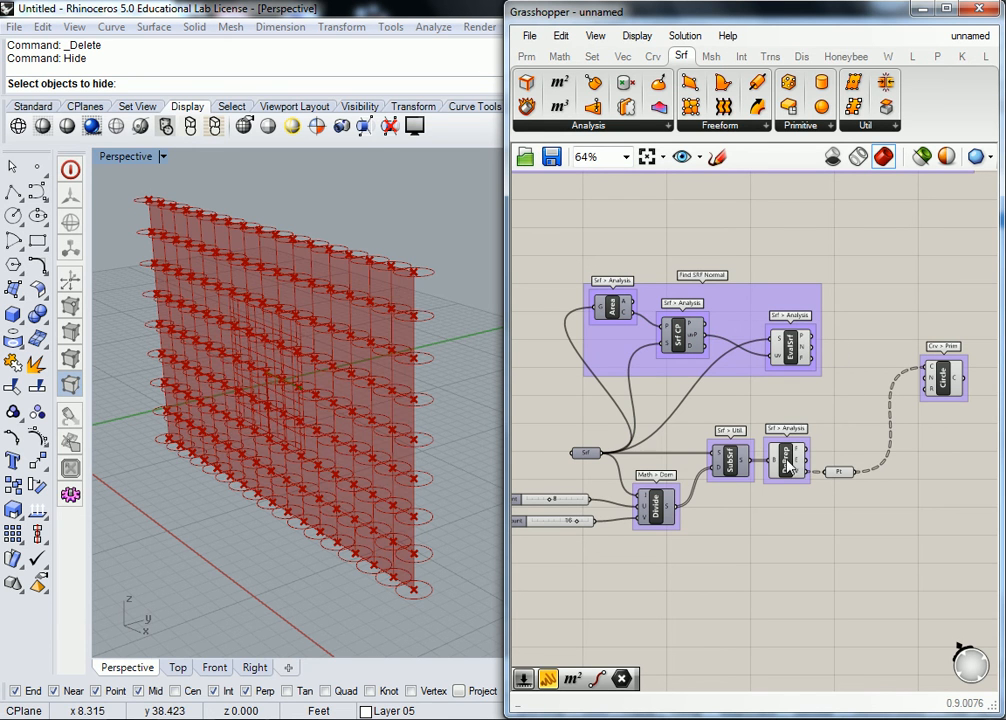
Step: Turn off the preview of the Deconstruct Brep component and the Pt parameter
{"action": "left_click", "coordinate": [786, 456]}
{"action": "right_click", "coordinate": [778, 460]}
{"action": "left_click", "coordinate": [828, 495]}
{"action": "left_click", "coordinate": [840, 472]}
{"action": "right_click", "coordinate": [842, 478]}
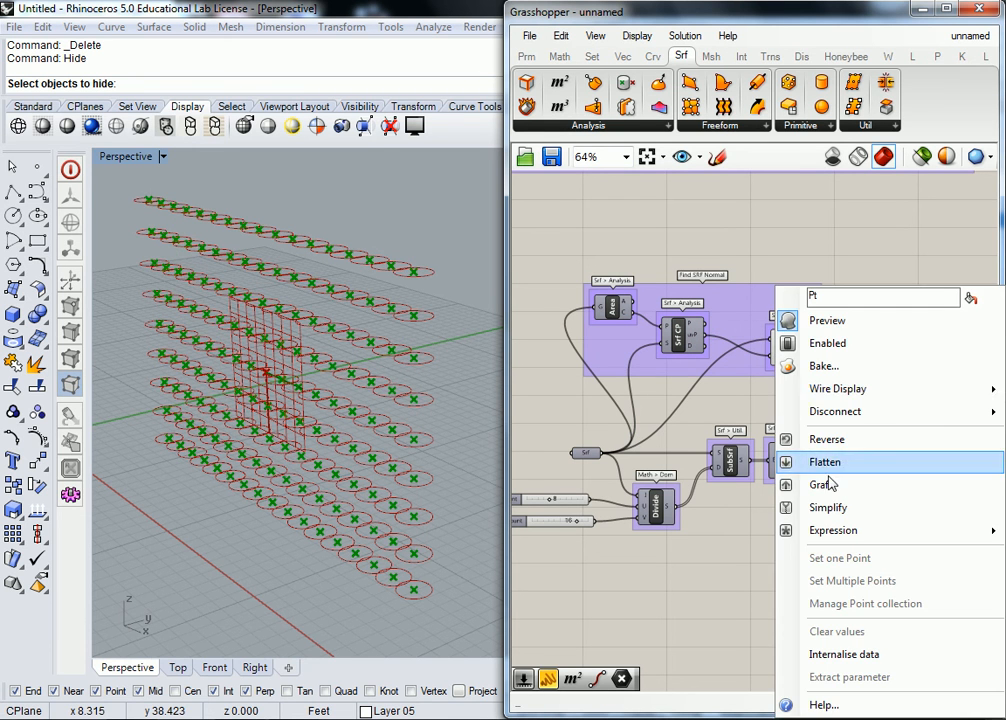
{"action": "left_click", "coordinate": [811, 321]}
Step: Examine the Evaluate Surface frame at the surface's centre and its direction relative to the circles in the Perspective viewport
{"action": "right_click_drag", "start_coordinate": [340, 410], "coordinate": [250, 376]}
{"action": "scroll", "coordinate": [263, 379], "scroll_direction": "up", "scroll_amount": 8}
{"action": "scroll", "coordinate": [291, 388], "scroll_direction": "down", "scroll_amount": 5}
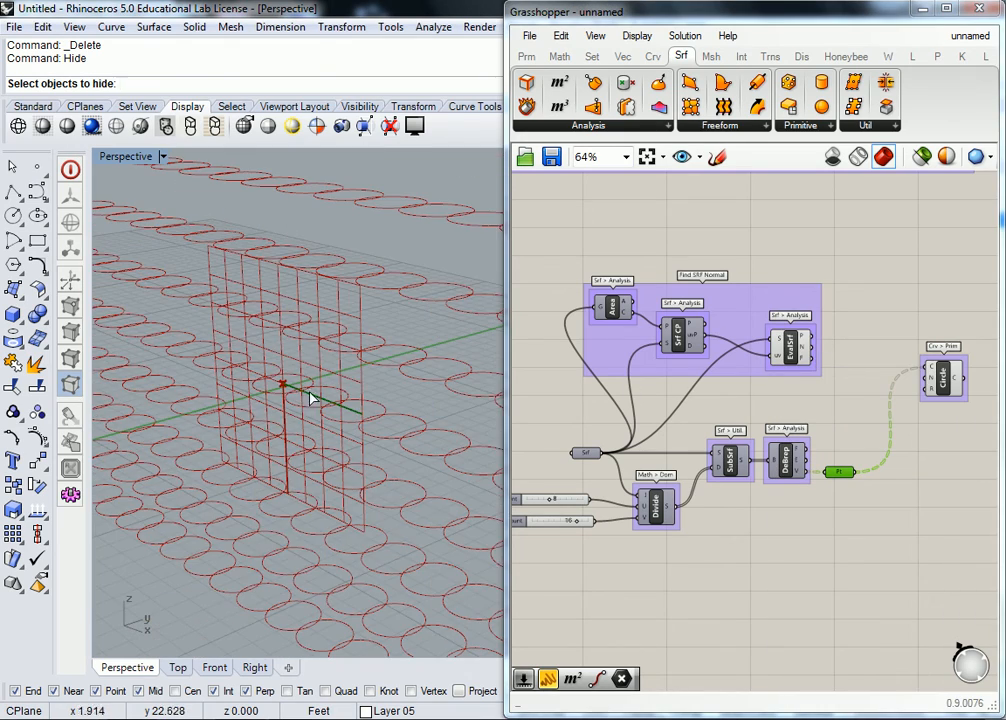
{"action": "left_click", "coordinate": [883, 343]}
{"action": "right_click_drag", "start_coordinate": [883, 348], "coordinate": [847, 353]}
{"action": "left_click", "coordinate": [905, 386]}
{"action": "left_click", "coordinate": [860, 345]}
{"action": "left_click", "coordinate": [754, 347]}
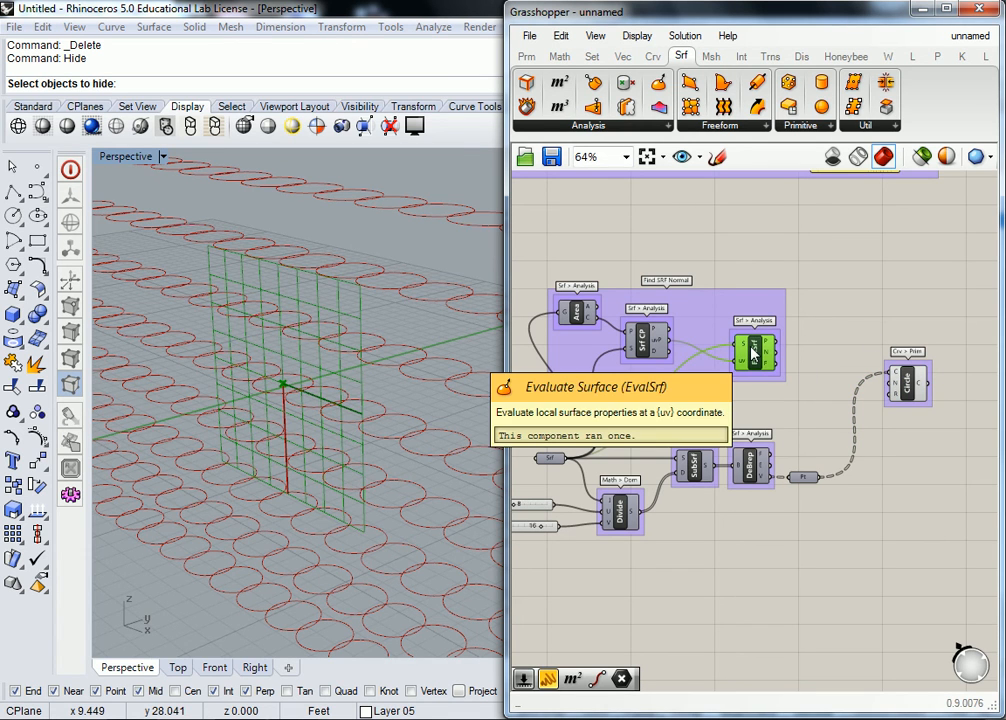
{"action": "right_click_drag", "start_coordinate": [380, 387], "coordinate": [375, 379]}
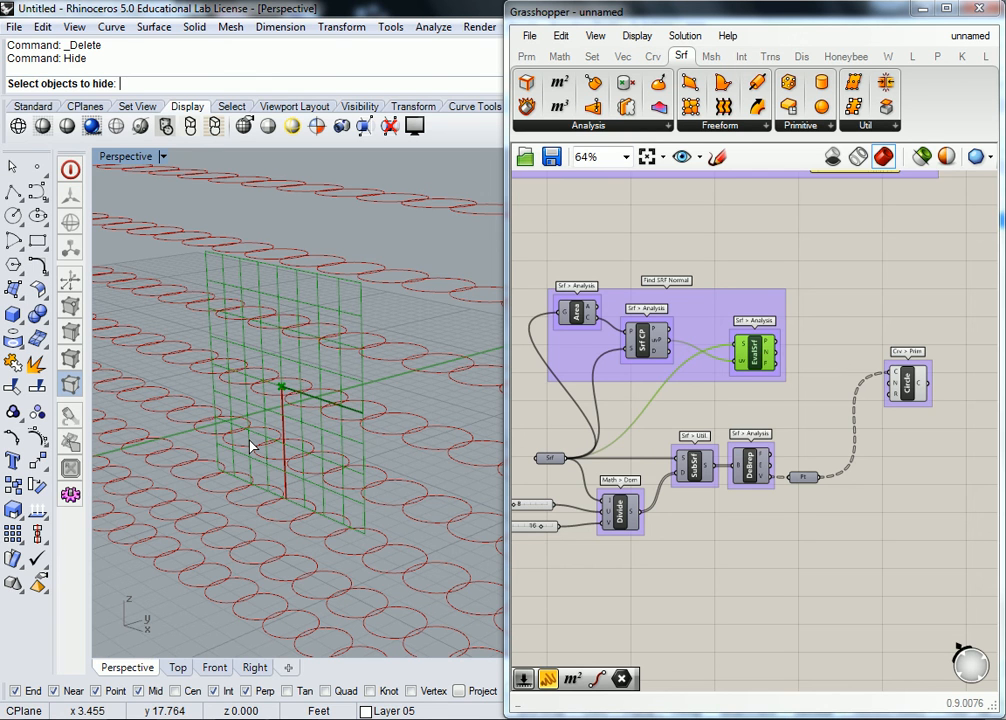
Step: Connect Evaluate Surface's N output to the N input of the Circle component
{"action": "left_click", "coordinate": [760, 390]}
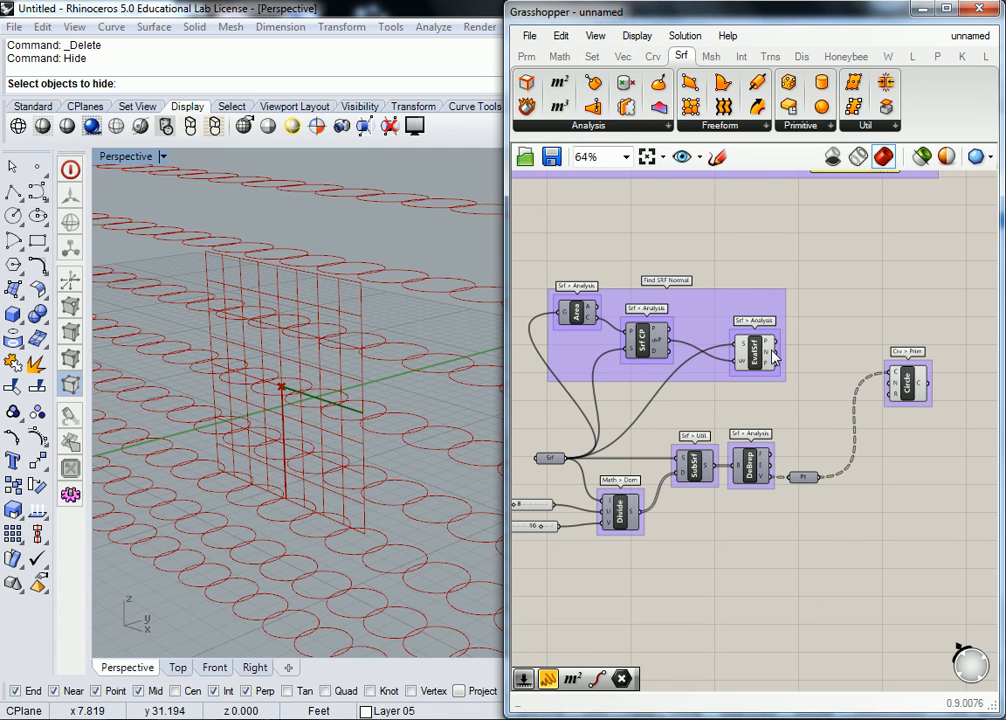
{"action": "left_click_drag", "start_coordinate": [786, 361], "coordinate": [891, 392]}
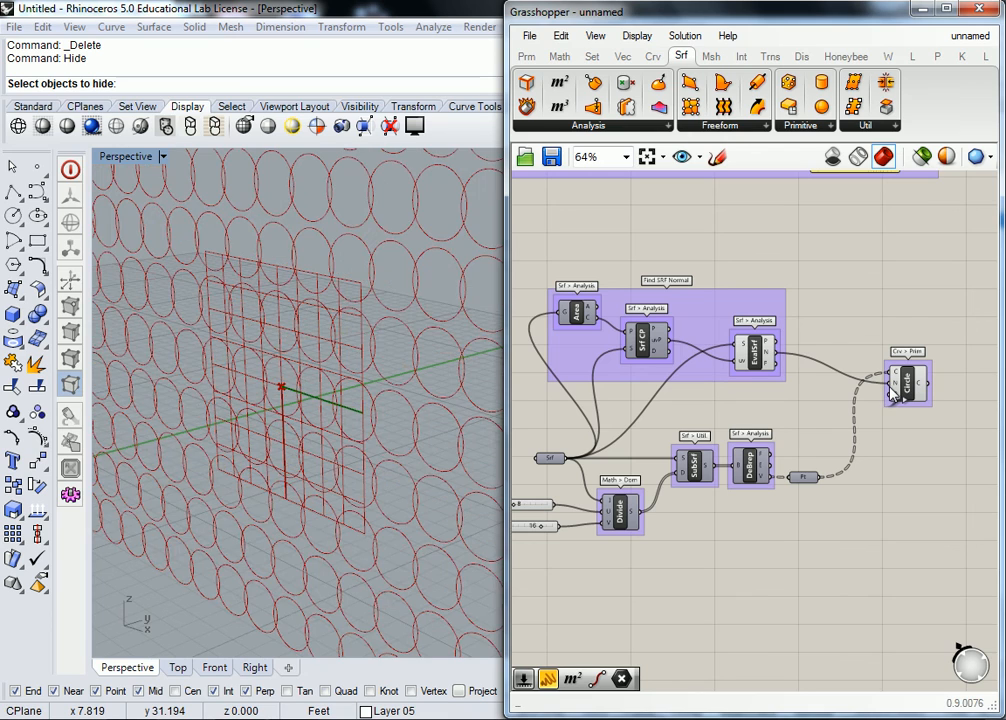
{"action": "mouse_move", "coordinate": [420, 367]}
{"action": "right_mouse_down"}
{"action": "mouse_move", "coordinate": [211, 364]}
{"action": "mouse_move", "coordinate": [418, 376]}
{"action": "mouse_move", "coordinate": [400, 366]}
{"action": "right_mouse_up"}
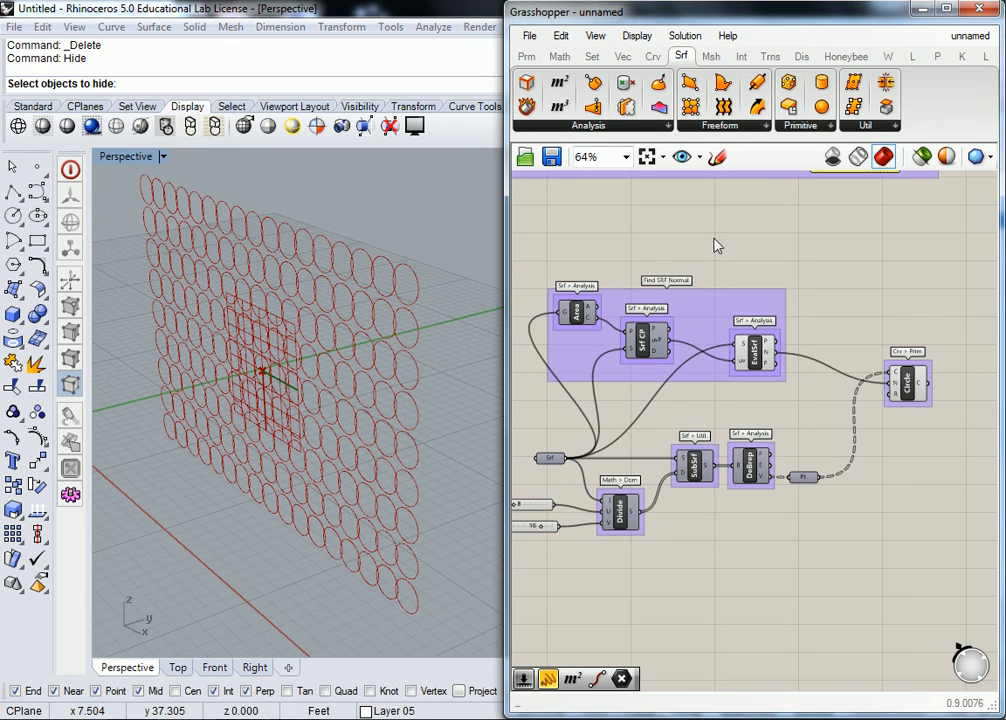
Step: Turn the Srf parameter's preview back on and view the circles against the surface
{"action": "left_click", "coordinate": [751, 468]}
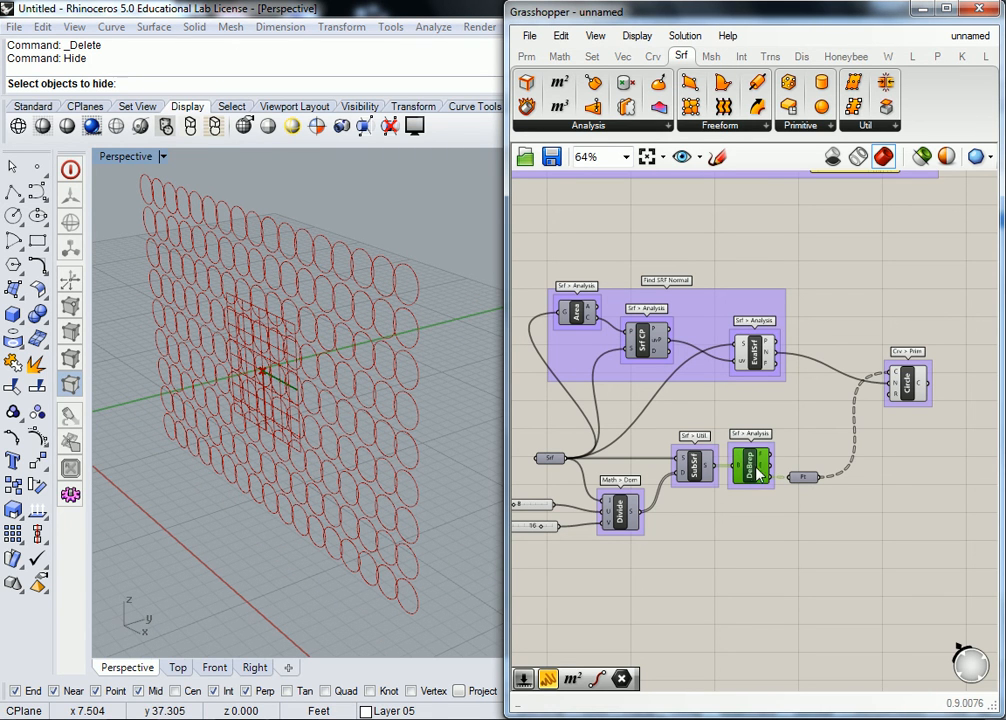
{"action": "left_click", "coordinate": [758, 411]}
{"action": "right_click", "coordinate": [549, 458]}
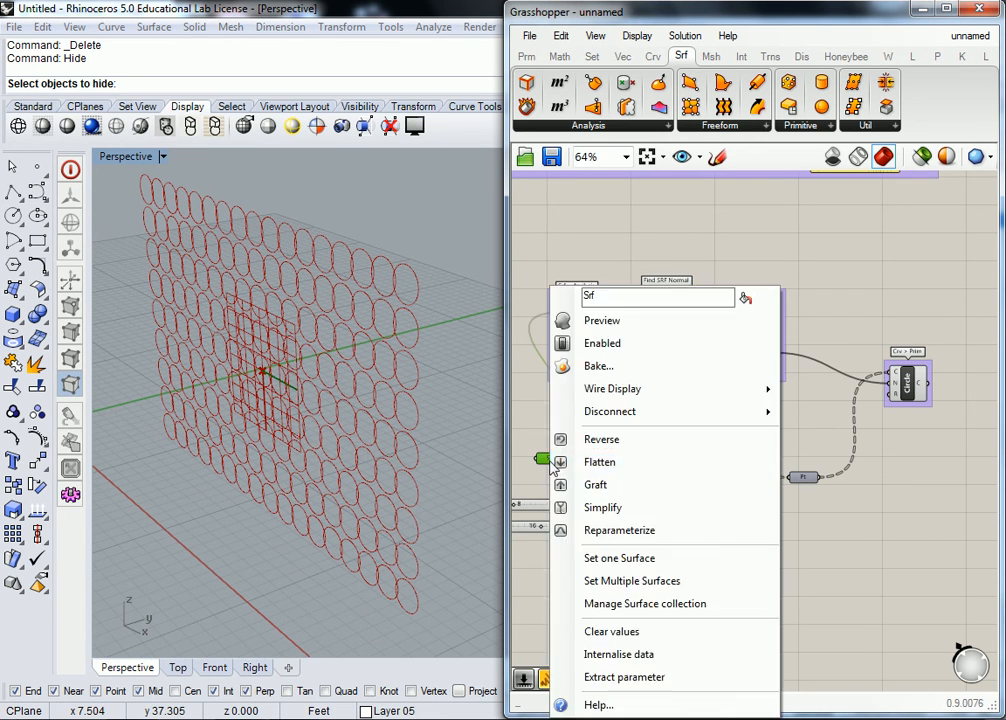
{"action": "left_click", "coordinate": [604, 322]}
{"action": "right_click_drag", "start_coordinate": [301, 348], "coordinate": [265, 319]}
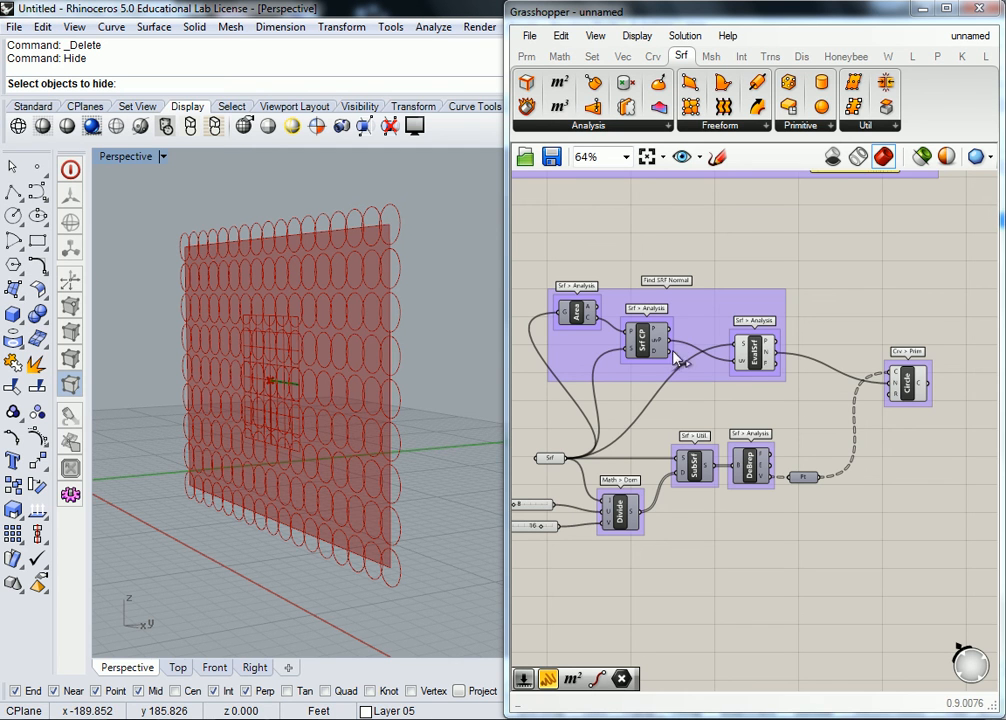
Step: Review the wiring from the "Find SRF Normal" group to Circle and compare it with the circles on the surface
{"action": "right_click_drag", "start_coordinate": [675, 334], "coordinate": [717, 349]}
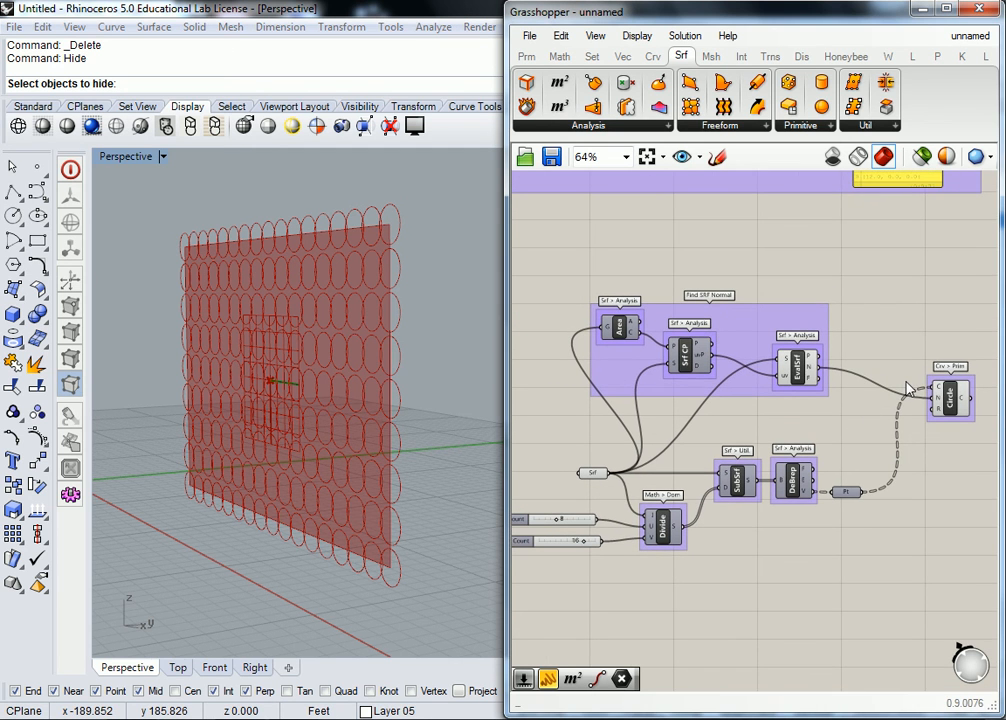
{"action": "right_click_drag", "start_coordinate": [904, 450], "coordinate": [853, 440]}
{"action": "left_click_drag", "start_coordinate": [965, 352], "coordinate": [868, 430]}
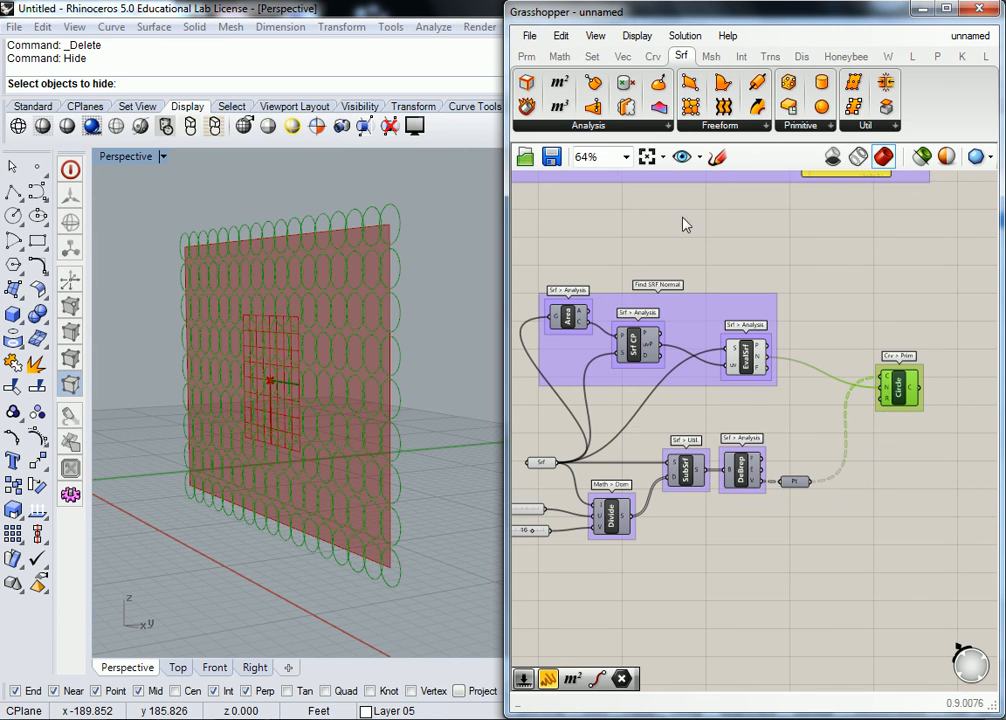
{"action": "left_click", "coordinate": [670, 251]}
{"action": "right_click_drag", "start_coordinate": [671, 250], "coordinate": [715, 255]}
{"action": "left_click_drag", "start_coordinate": [830, 264], "coordinate": [573, 413]}
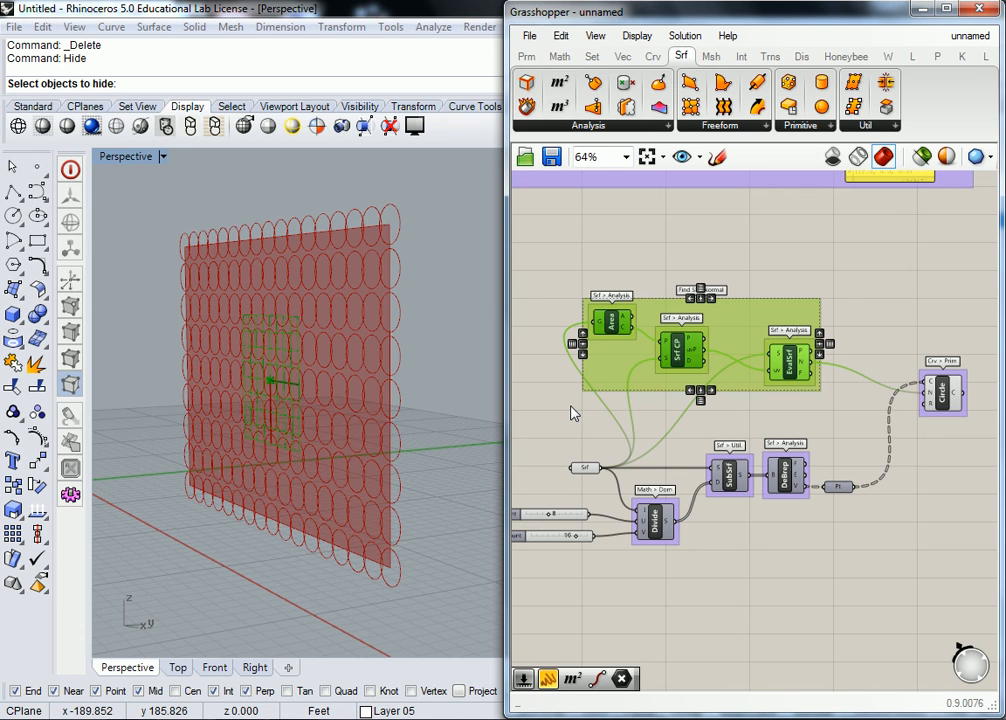
{"action": "left_click", "coordinate": [634, 234]}
{"action": "scroll", "coordinate": [638, 287], "scroll_direction": "up", "scroll_amount": 1}
{"action": "scroll", "coordinate": [672, 311], "scroll_direction": "down", "scroll_amount": 1}
{"action": "right_click", "coordinate": [325, 338]}
{"action": "right_click_drag", "start_coordinate": [348, 343], "coordinate": [294, 350], "text": "shift"}
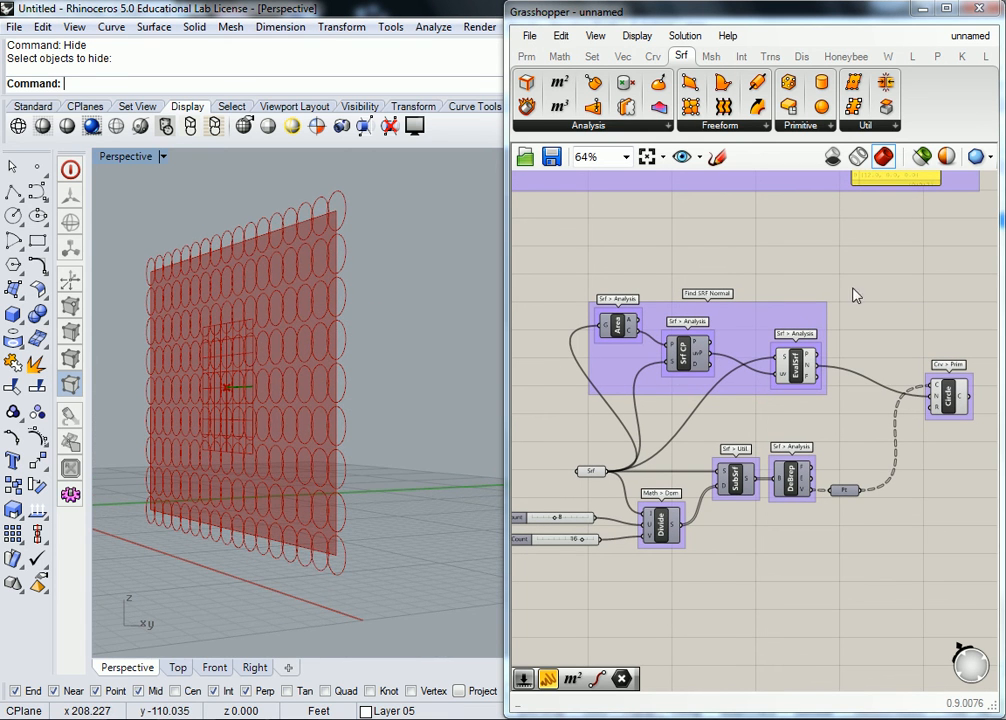
Step: Widen the Grasshopper window and frame the definition from the U Count and V Count sliders through to Circle
{"action": "left_click_drag", "start_coordinate": [509, 393], "coordinate": [387, 396]}
{"action": "scroll", "coordinate": [570, 377], "scroll_direction": "up", "scroll_amount": 1}
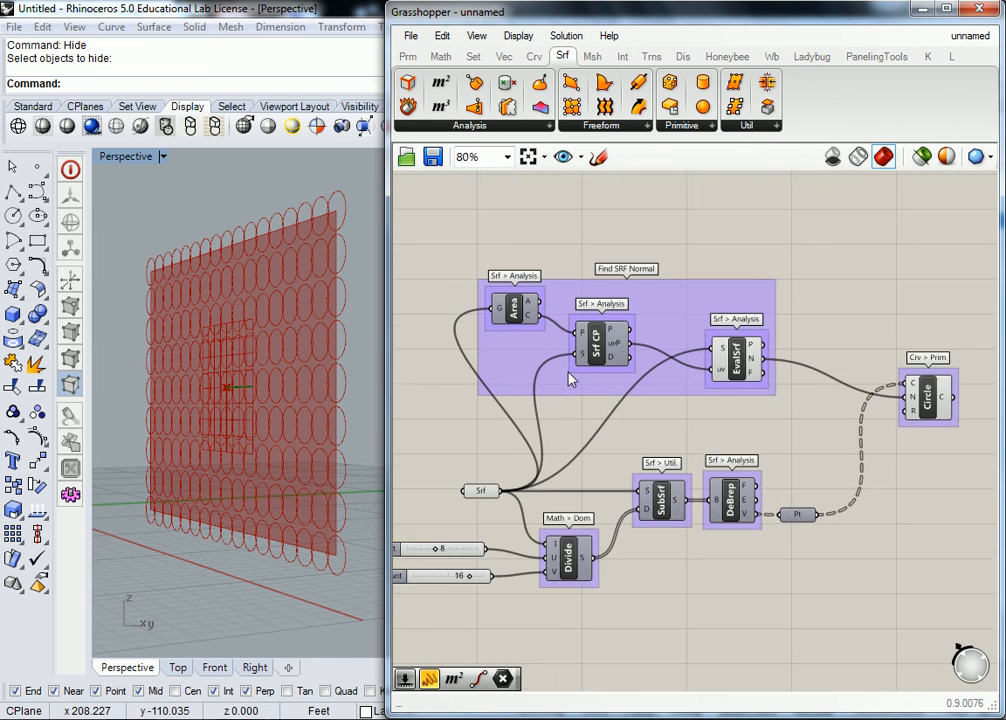
{"action": "right_click_drag", "start_coordinate": [615, 369], "coordinate": [601, 356]}
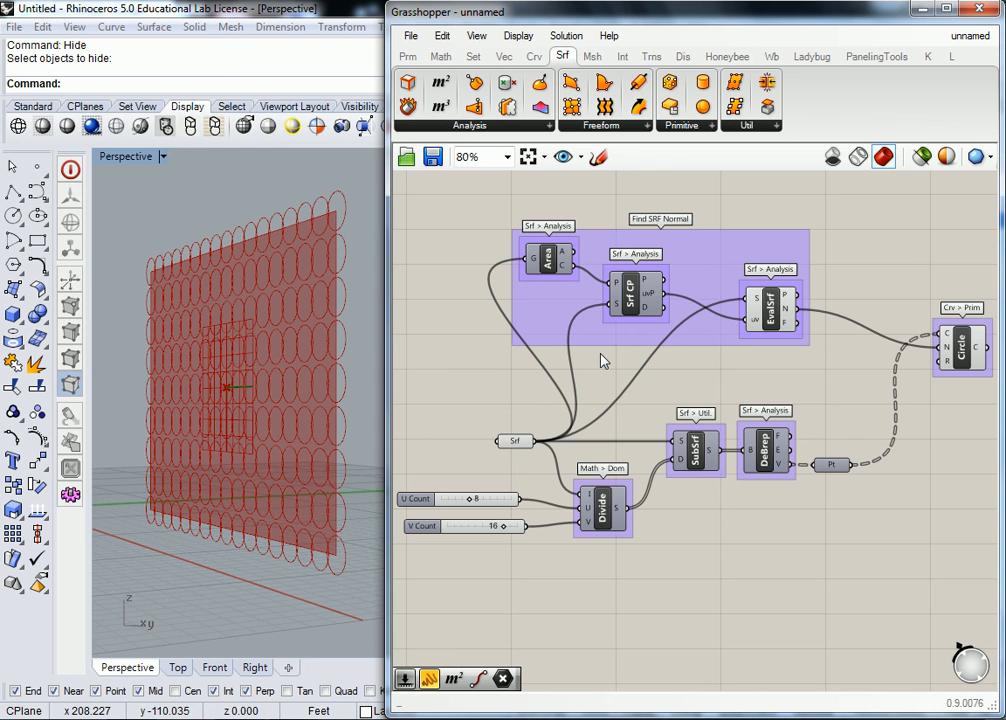
{"action": "left_click", "coordinate": [738, 718]}
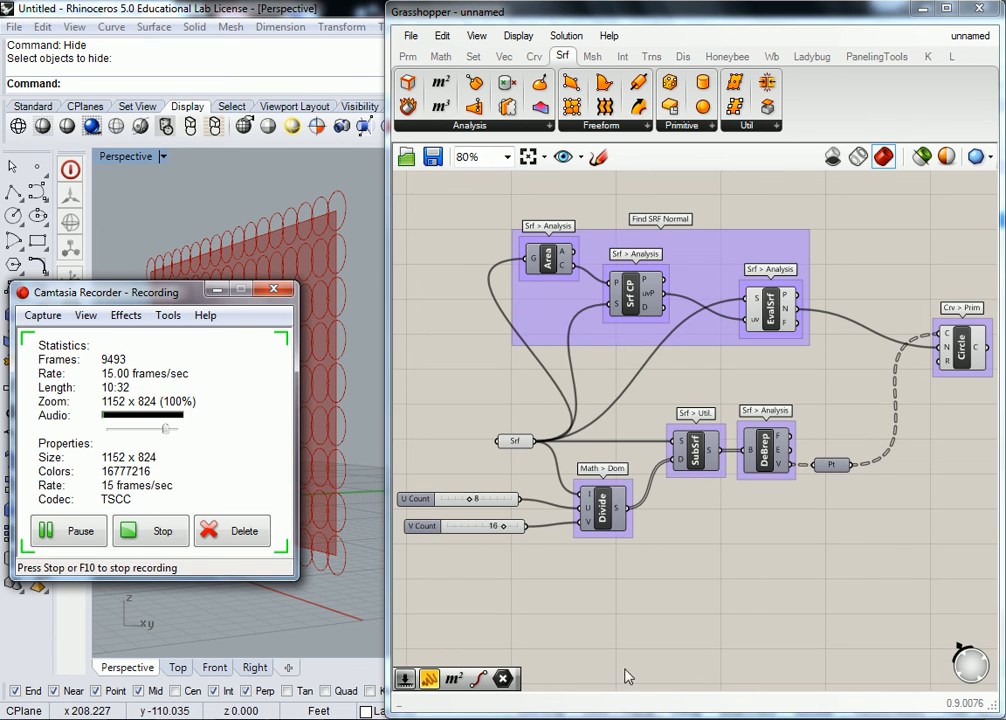